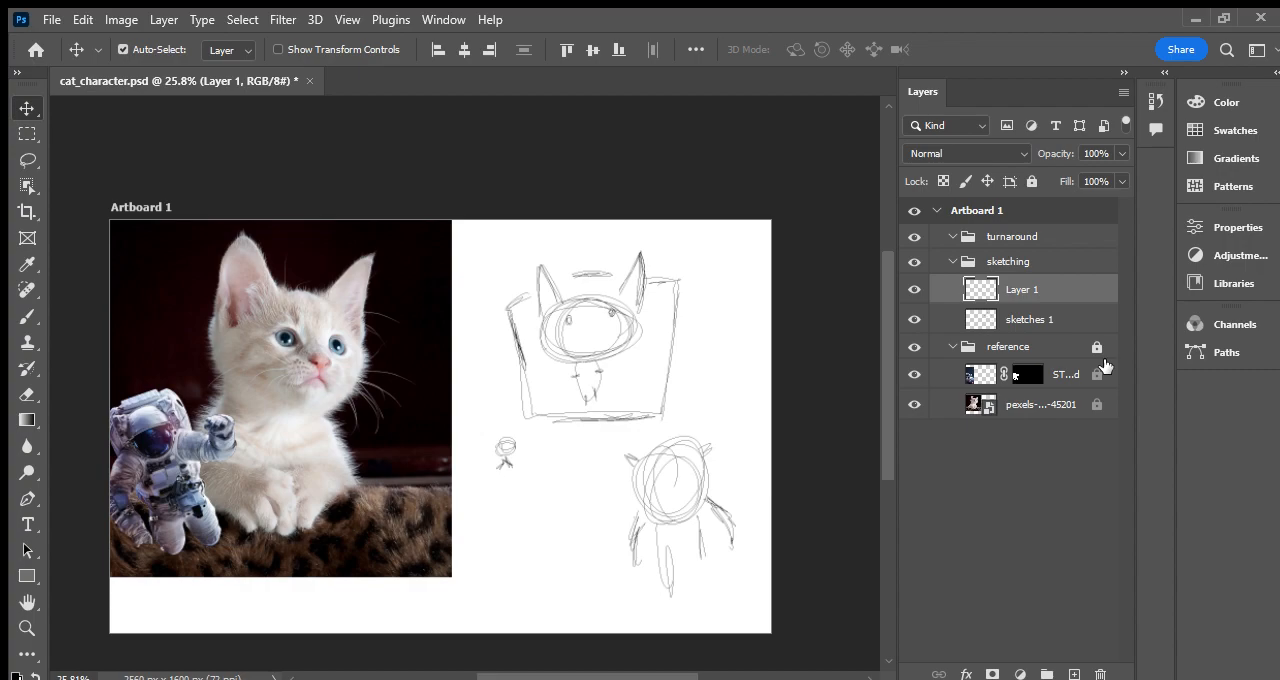
# - Collapse the sketching and reference groups in the layer stack
pyautogui.click(954, 267)
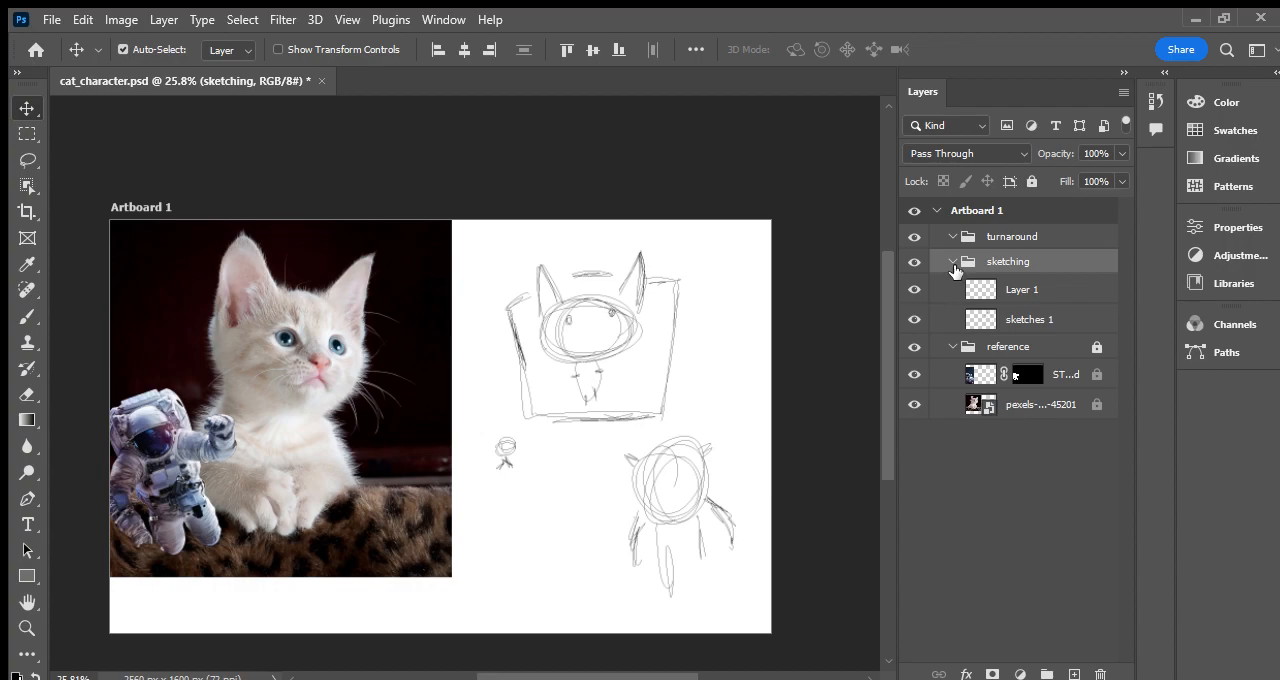
pyautogui.click(953, 263)
pyautogui.click(952, 287)
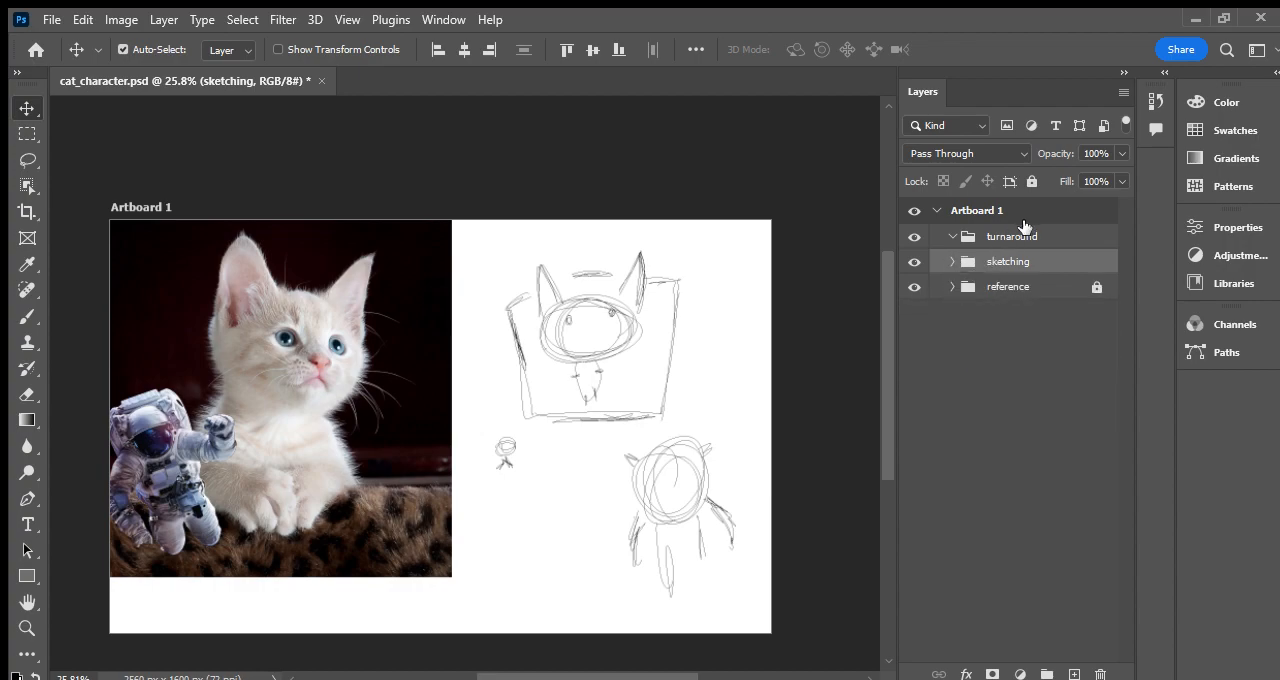
# - Add a new empty layer inside the turnaround group
pyautogui.click(1023, 218)
pyautogui.click(1023, 237)
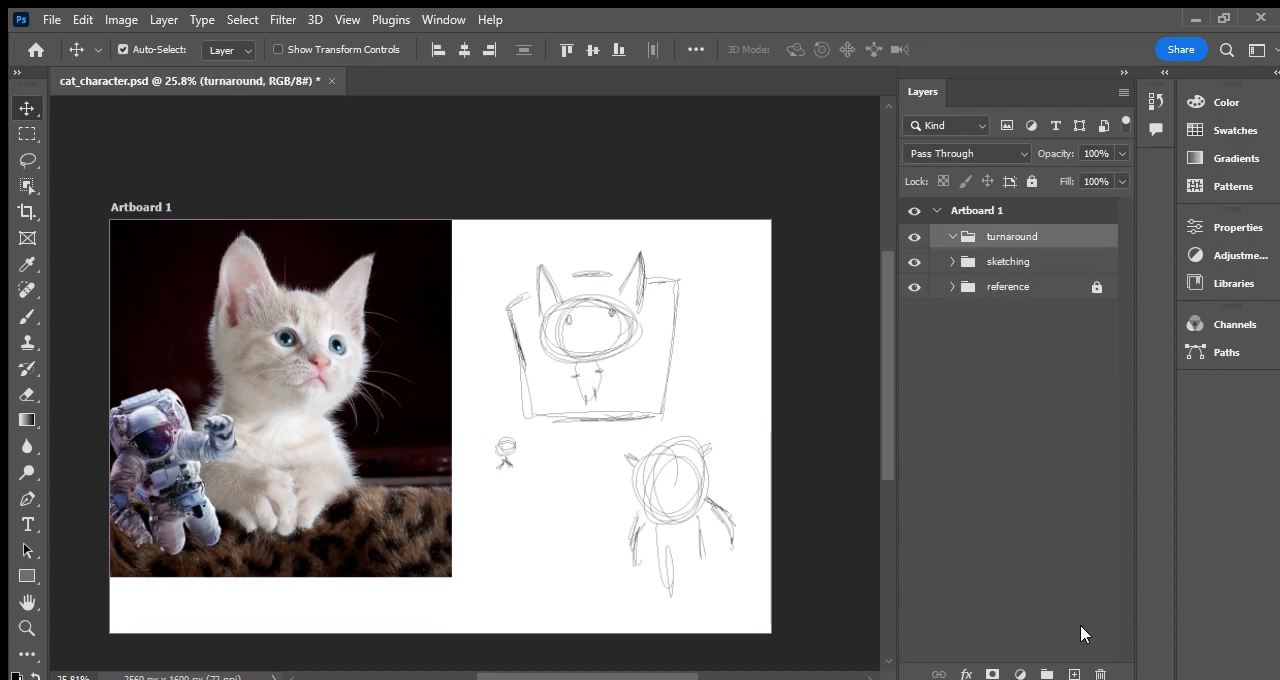
pyautogui.click(1074, 674)
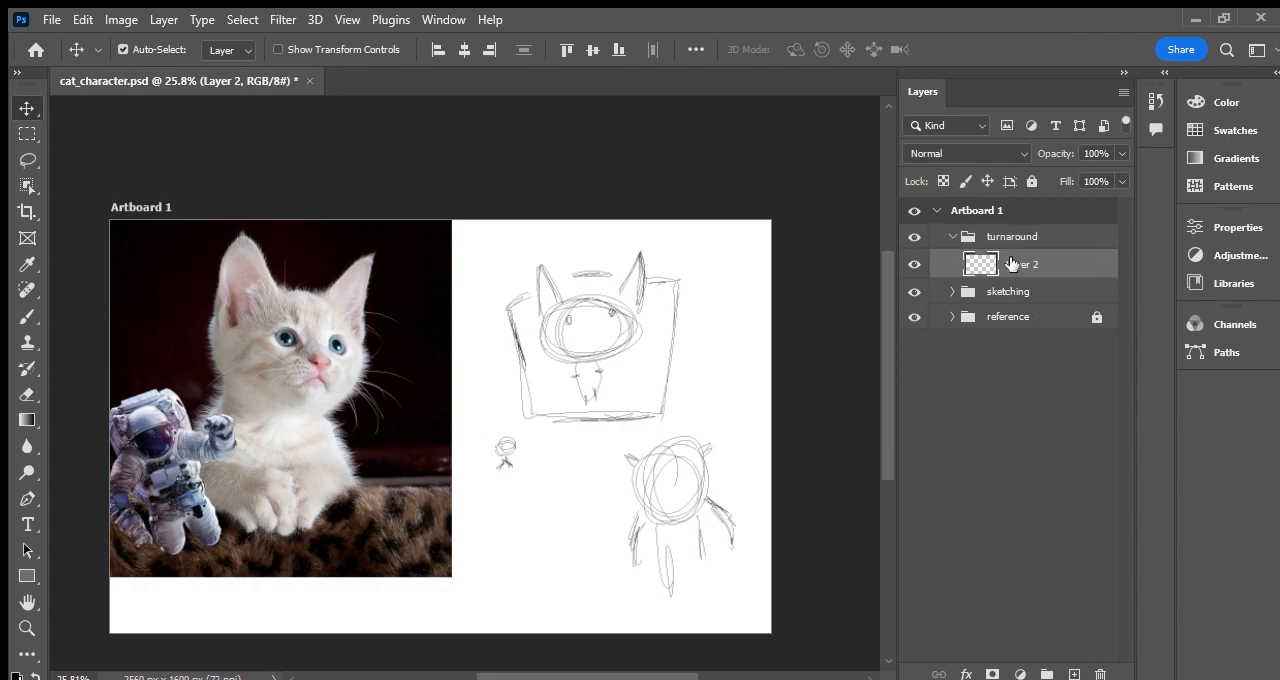
# - Hide the sketching and reference groups, and lock the sketching group
pyautogui.click(914, 291)
pyautogui.click(914, 316)
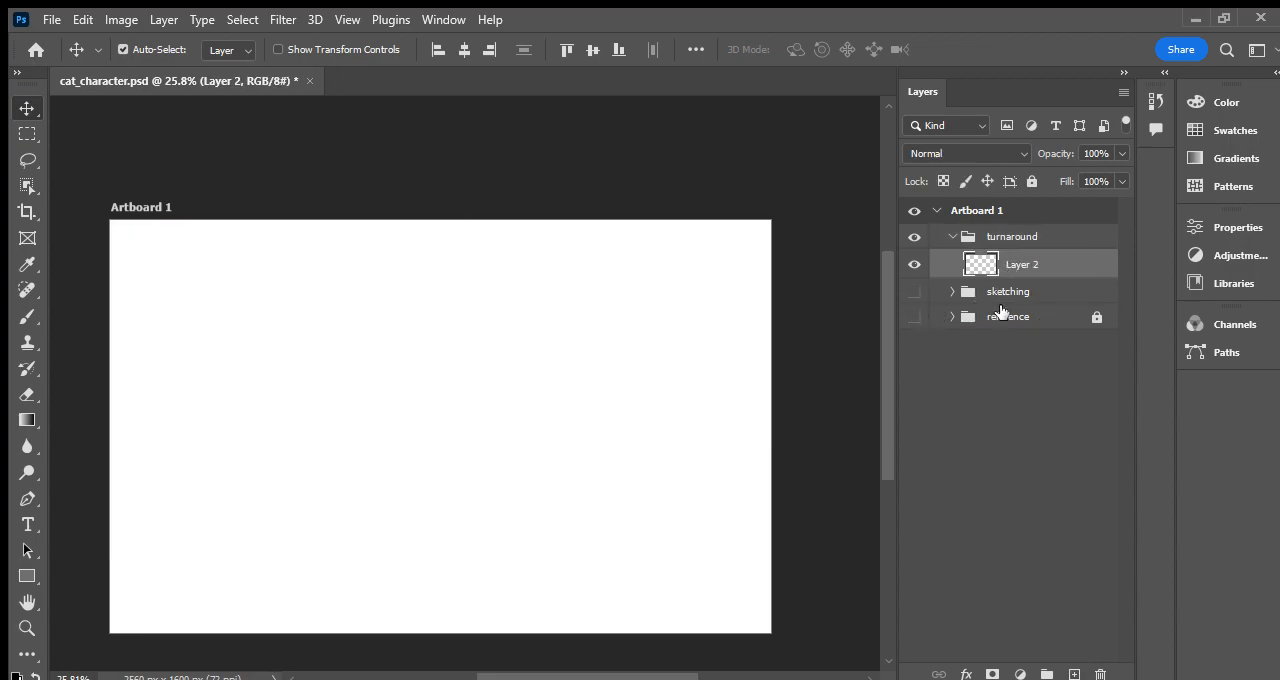
pyautogui.click(1008, 291)
pyautogui.click(1029, 181)
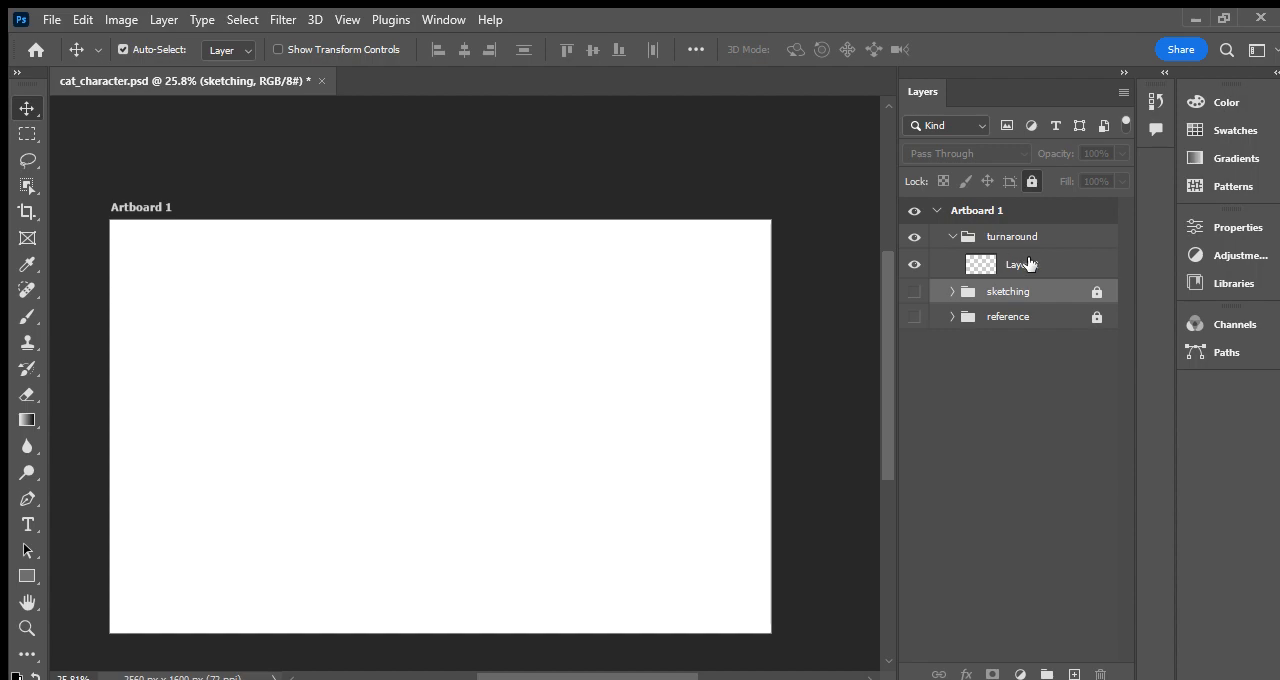
# - Rename the new layer in the turnaround group as guides
pyautogui.click(1022, 264)
pyautogui.doubleClick(1027, 266)
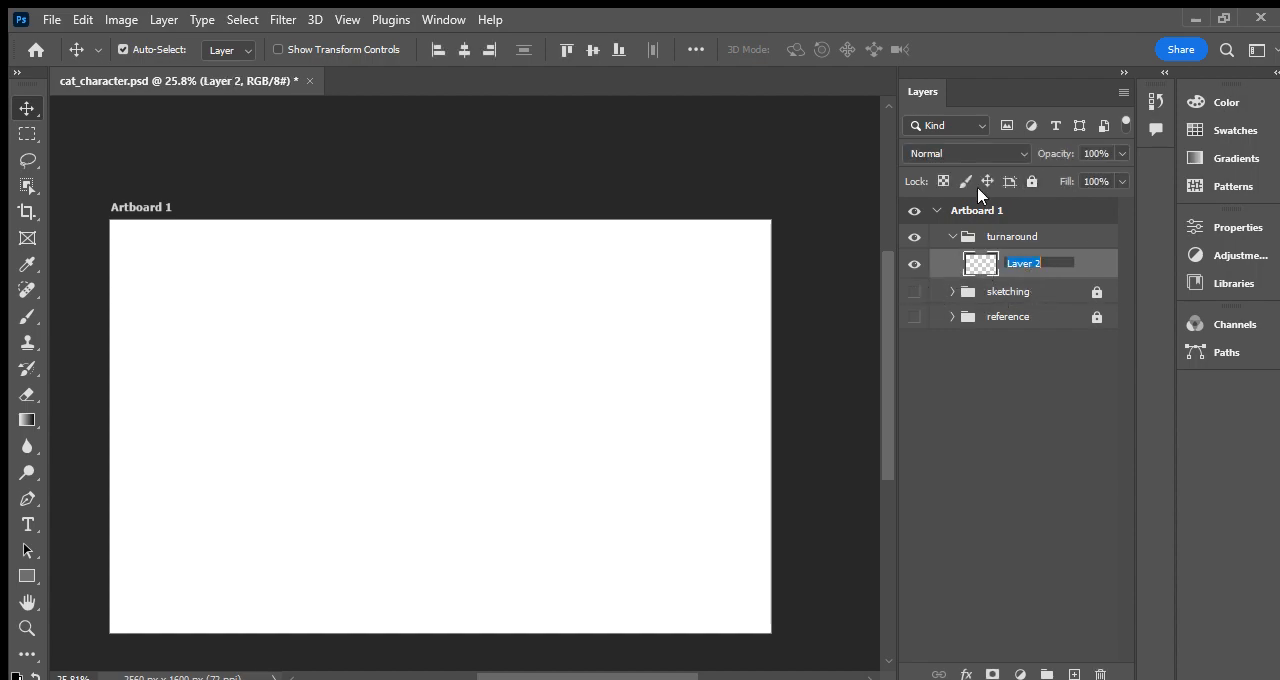
pyautogui.write('guides')
pyautogui.press('Return')
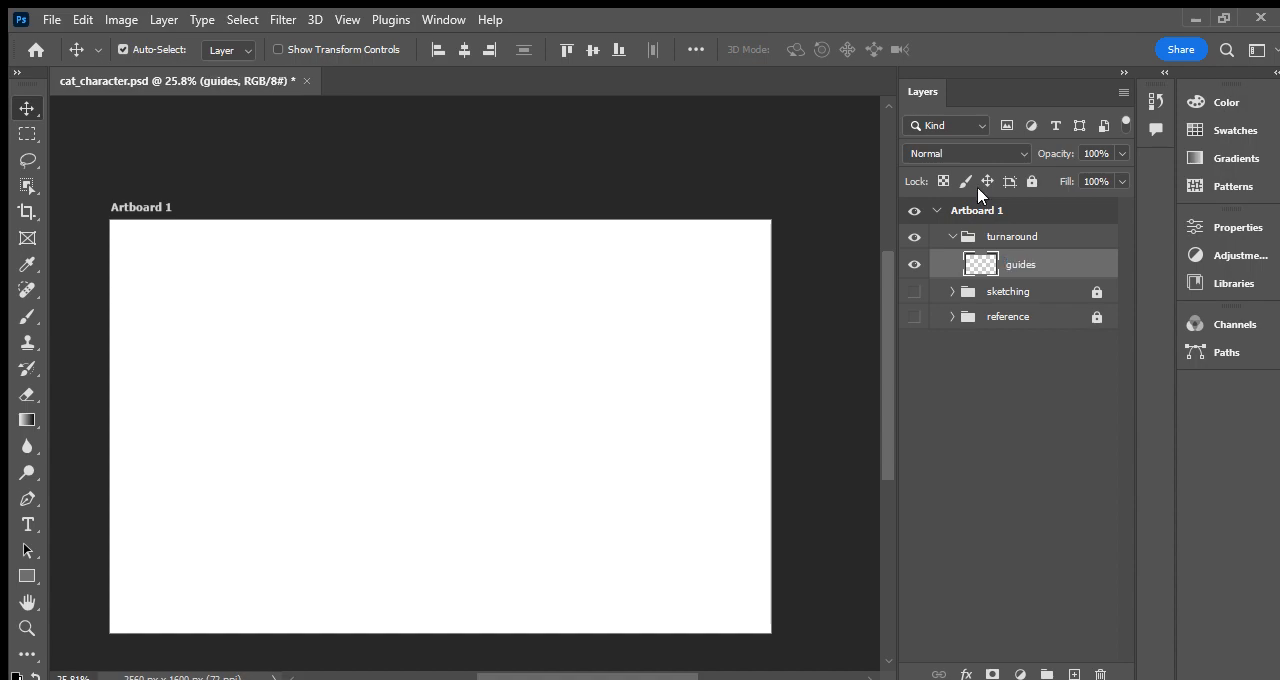
# - Add another layer above guides and name it inks
pyautogui.click(1073, 674)
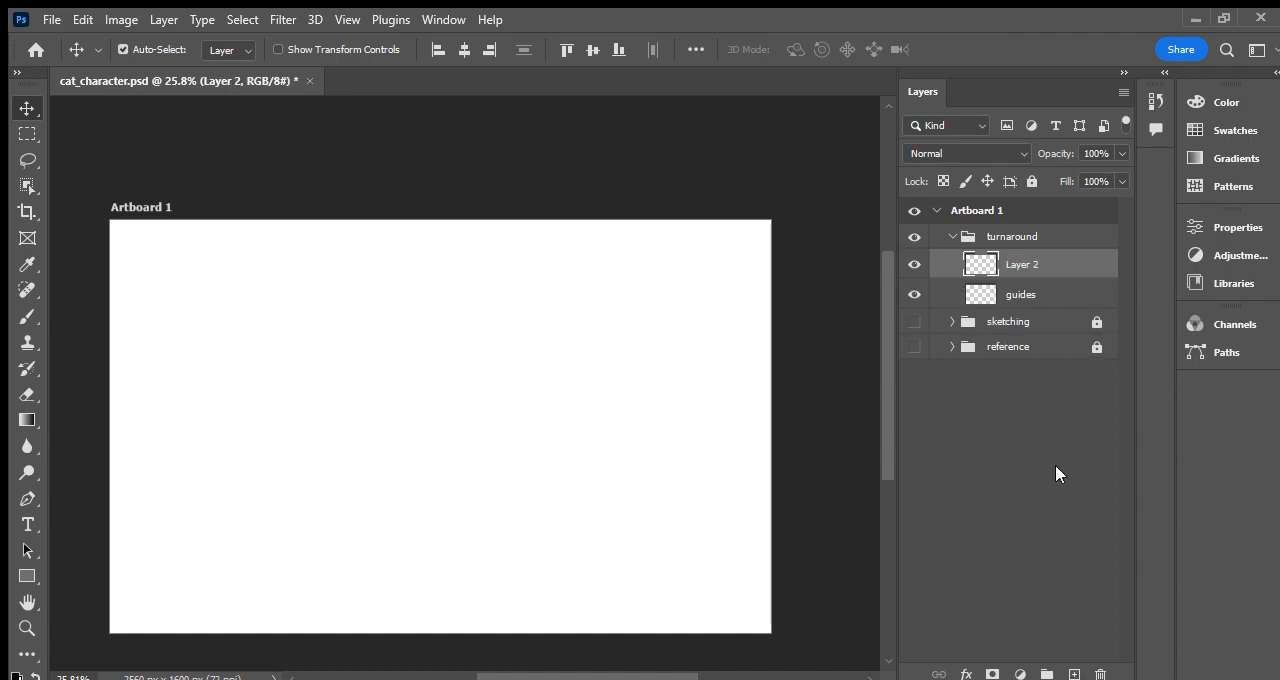
pyautogui.doubleClick(1028, 264)
pyautogui.write('inks')
pyautogui.press('Return')
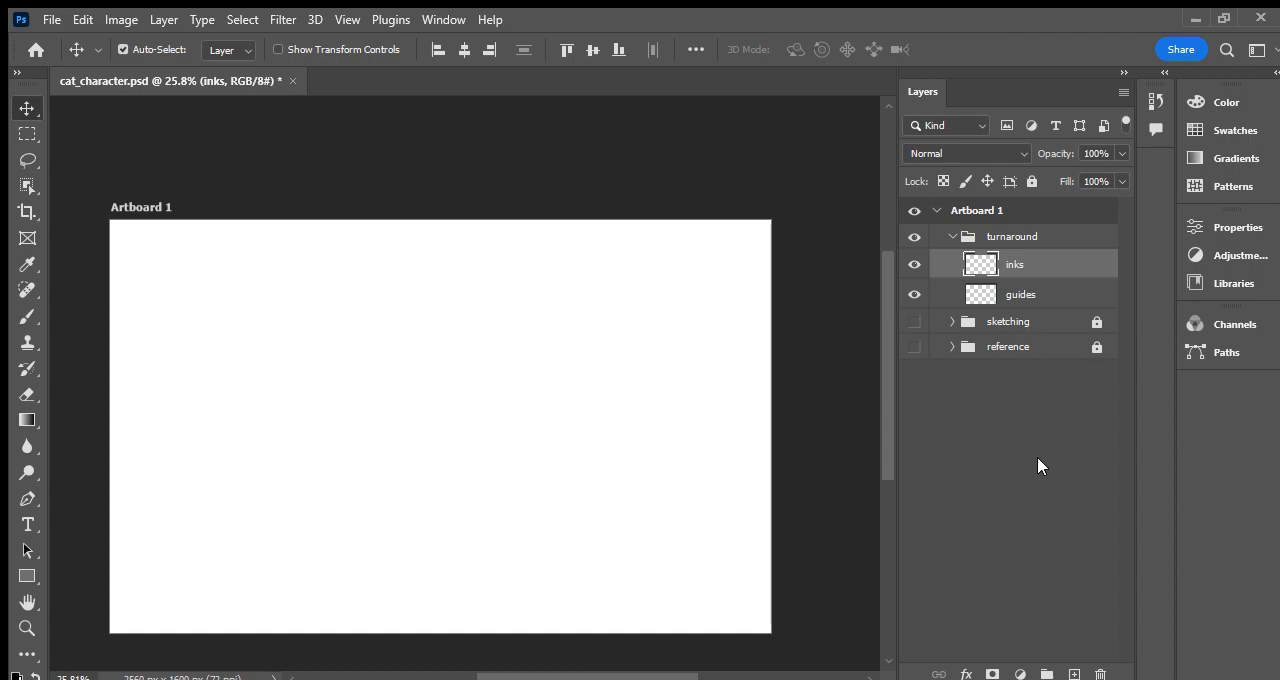
# - Add a layer named sketches between the inks and guides layers
pyautogui.click(1073, 674)
pyautogui.moveTo(1037, 263); pyautogui.dragTo(1037, 309)
pyautogui.doubleClick(1035, 293)
pyautogui.write('sketches')
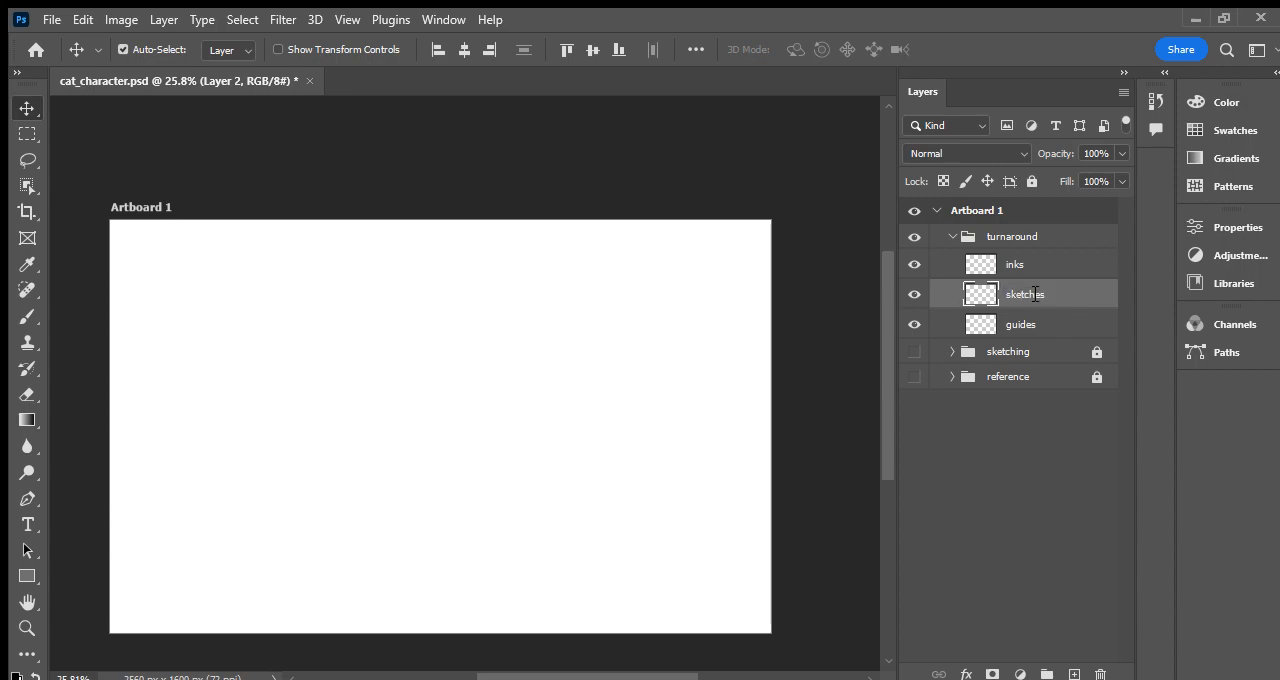
pyautogui.press('Return')
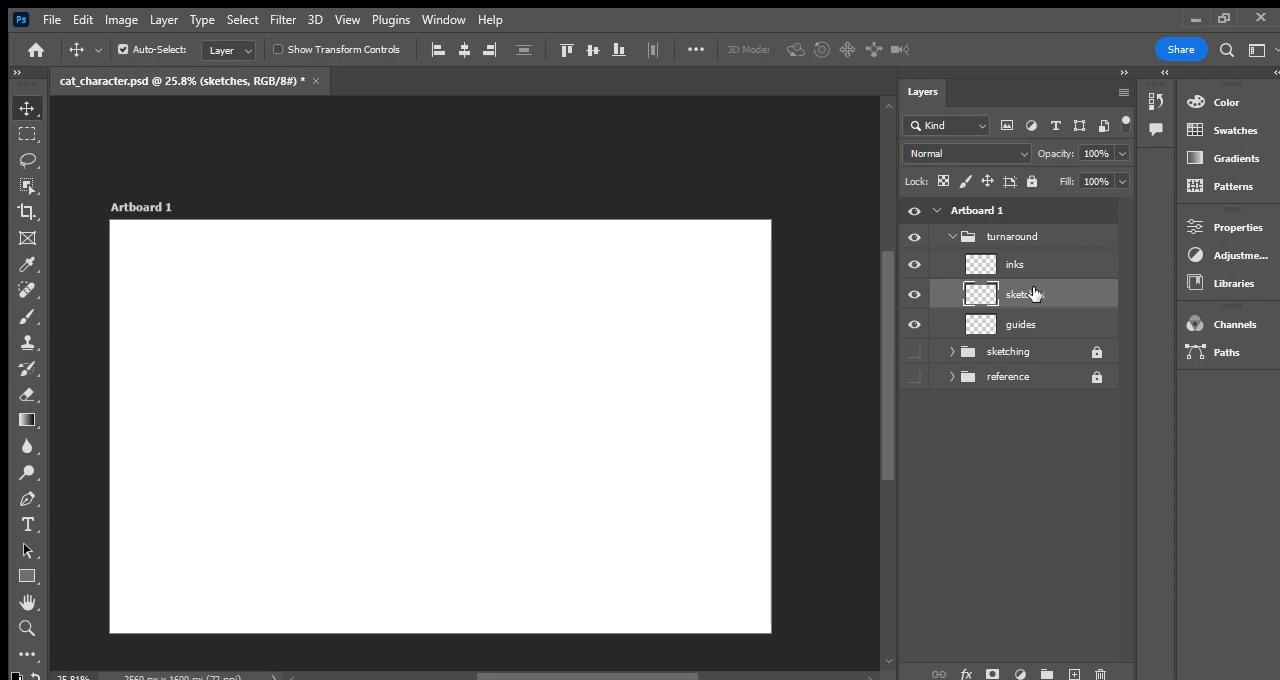
# - Activate the Brush tool on the sketches layer, make a light blue test scribble and undo it
pyautogui.click(461, 402)
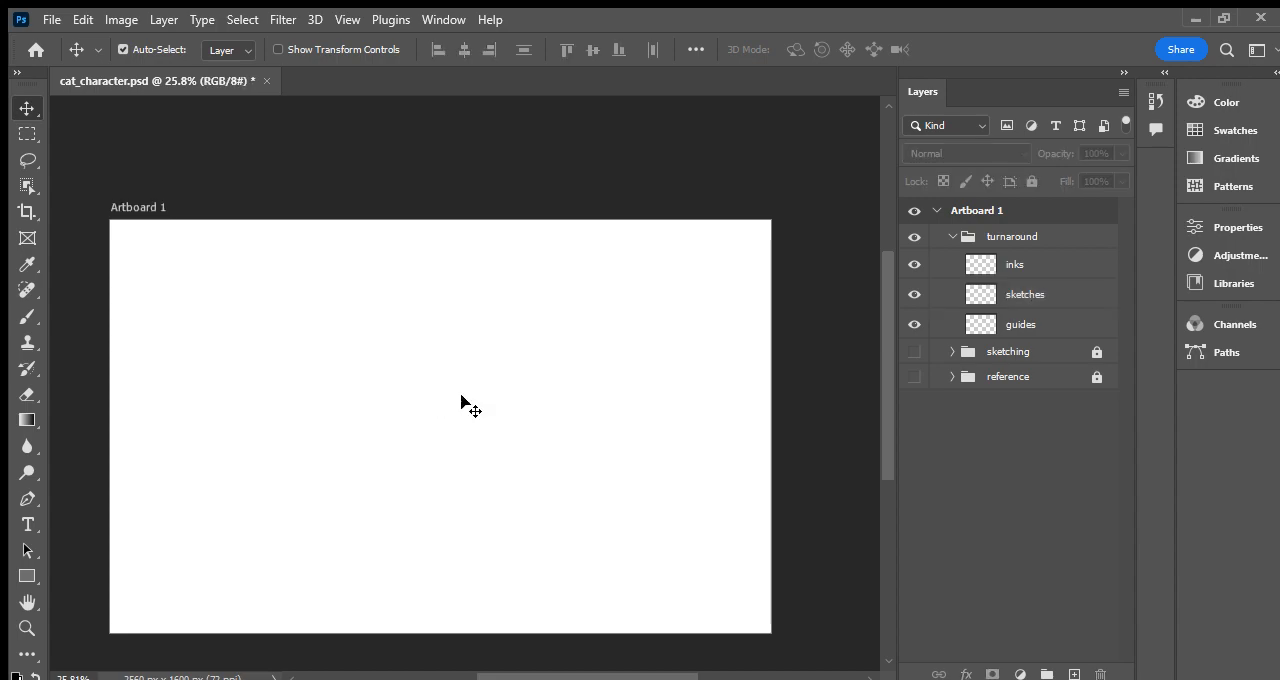
pyautogui.press('b')
pyautogui.press('p')
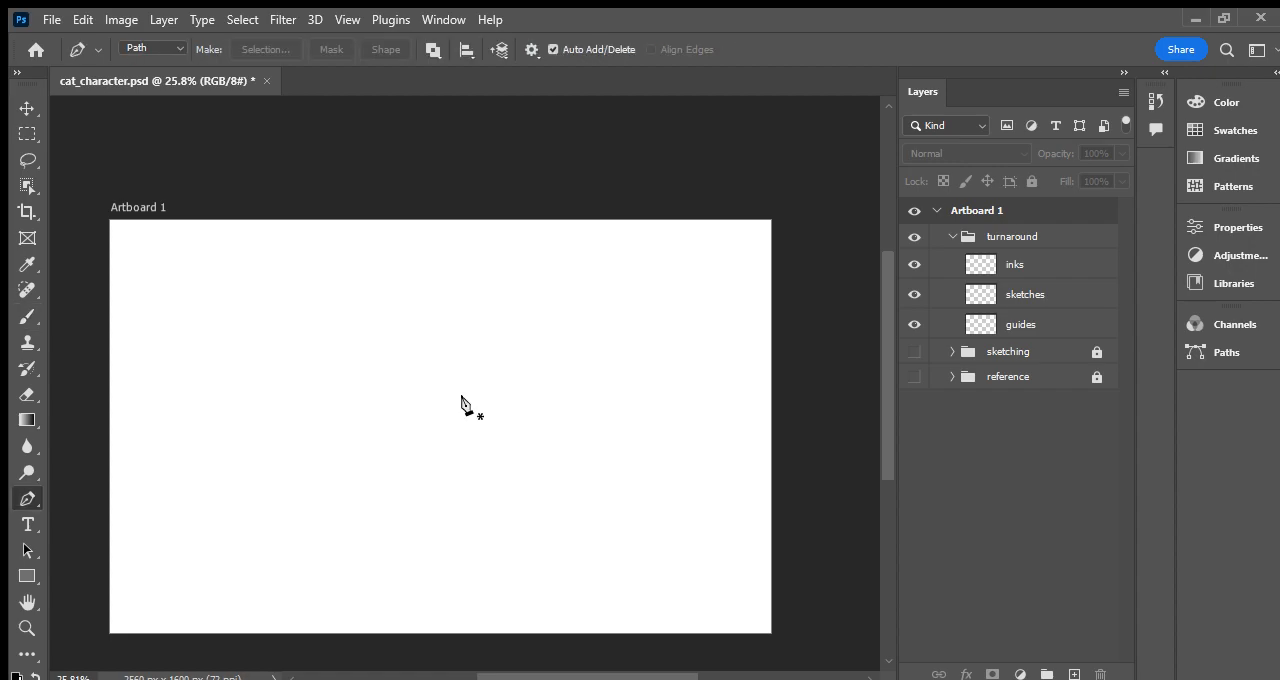
pyautogui.press('b')
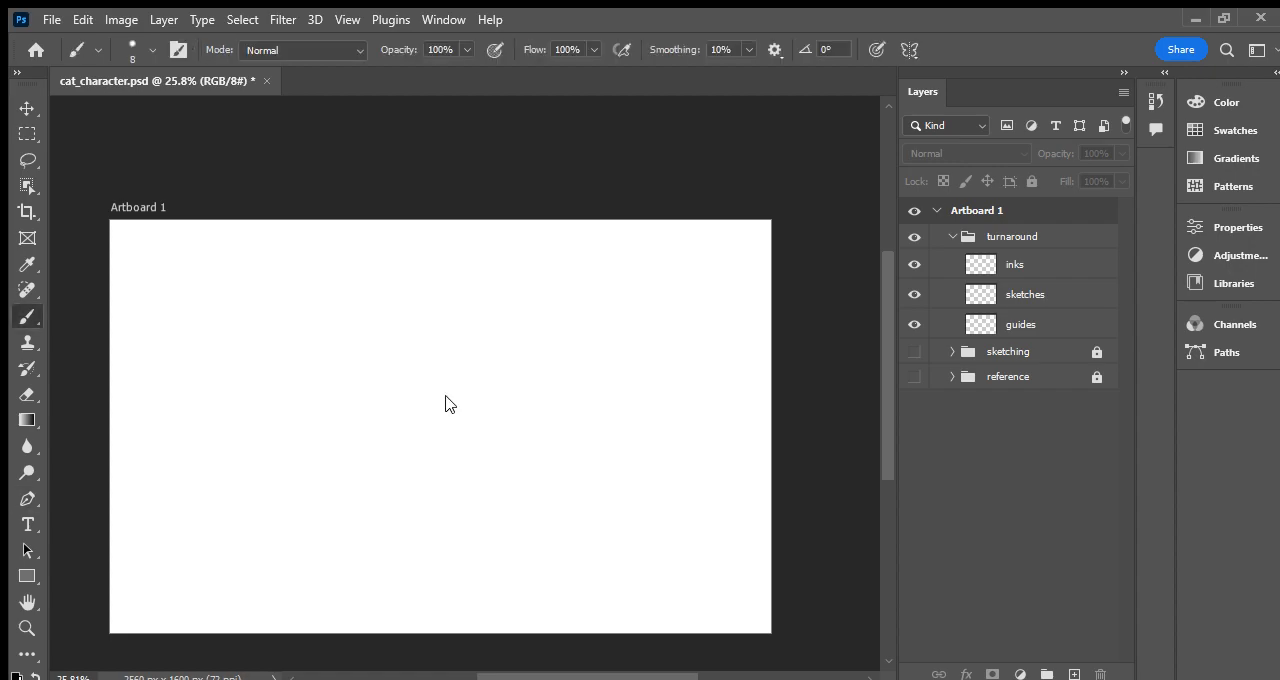
pyautogui.click(1041, 291)
pyautogui.moveTo(487, 424)
pyautogui.mouseDown()
pyautogui.moveTo(498, 398)
pyautogui.moveTo(528, 398)
pyautogui.mouseUp()
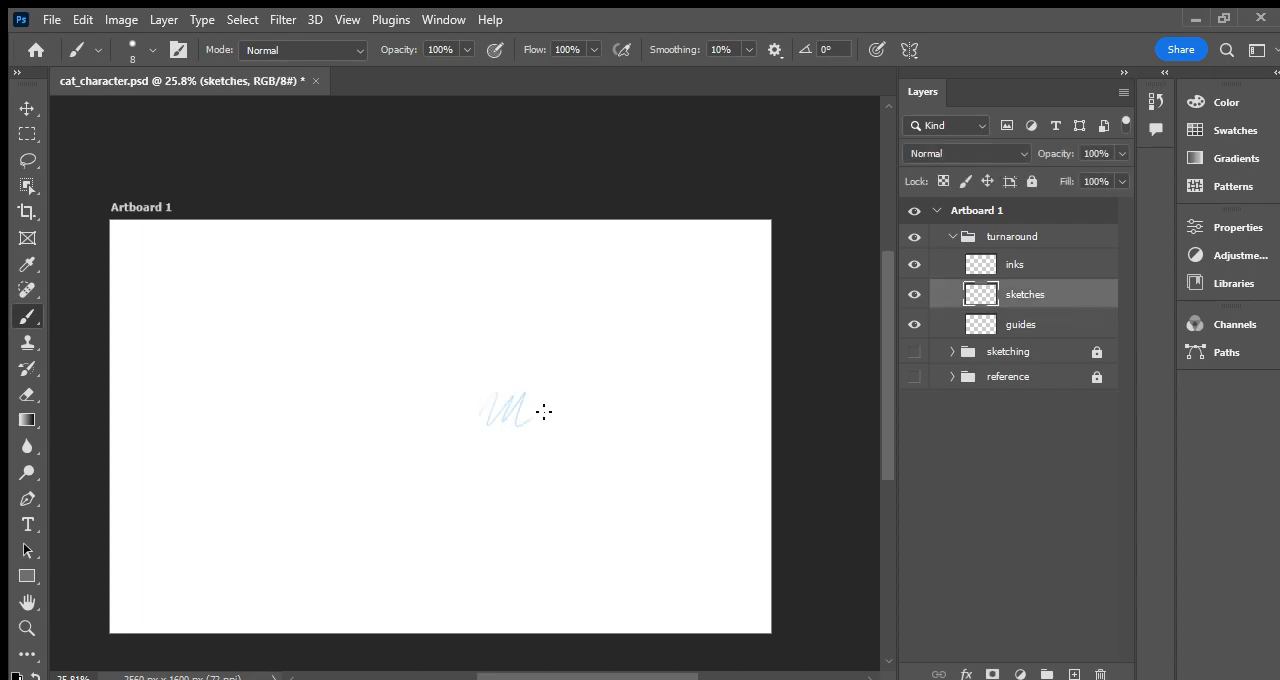
pyautogui.hotkey('ctrl', 'z')
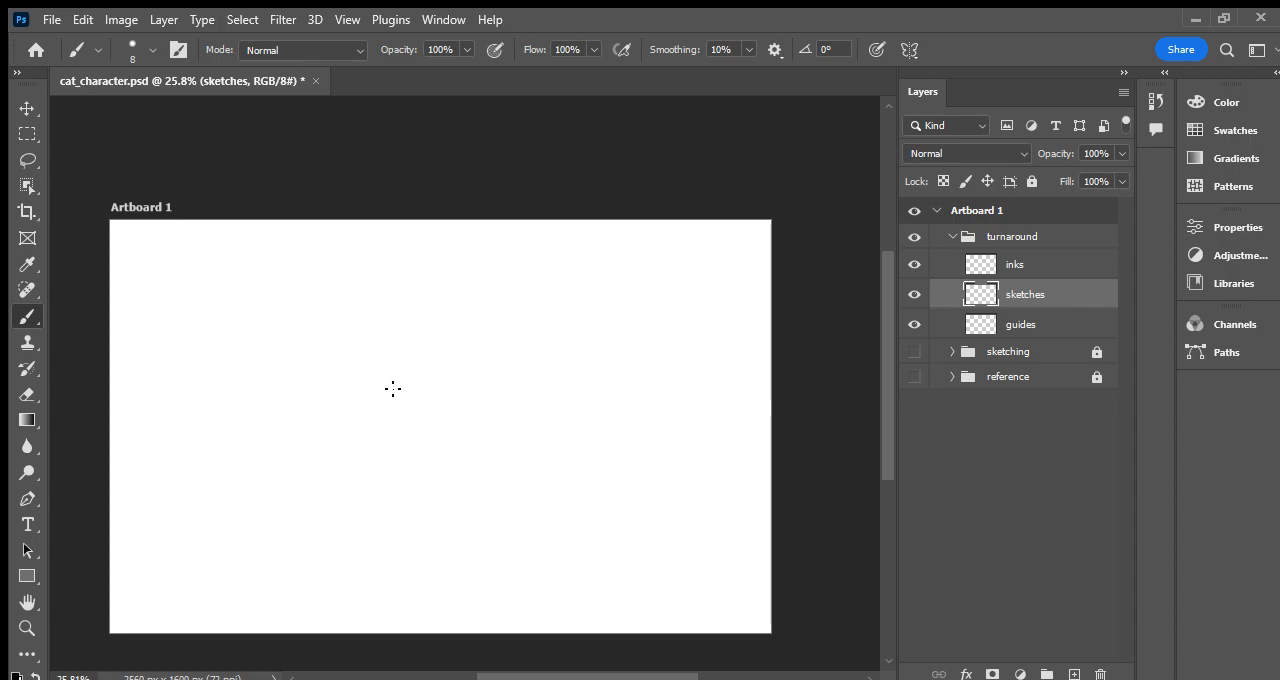
# - Sketch the cat in light blue near the artboard's centre: oval head with eyes, pointed ears, small body with legs, and an arc above the head
pyautogui.moveTo(467, 391)
pyautogui.mouseDown()
pyautogui.moveTo(414, 402)
pyautogui.moveTo(470, 373)
pyautogui.moveTo(389, 365)
pyautogui.moveTo(426, 403)
pyautogui.moveTo(461, 359)
pyautogui.moveTo(382, 374)
pyautogui.moveTo(478, 390)
pyautogui.moveTo(428, 355)
pyautogui.moveTo(411, 399)
pyautogui.moveTo(483, 379)
pyautogui.moveTo(409, 357)
pyautogui.moveTo(392, 393)
pyautogui.moveTo(480, 378)
pyautogui.mouseUp()
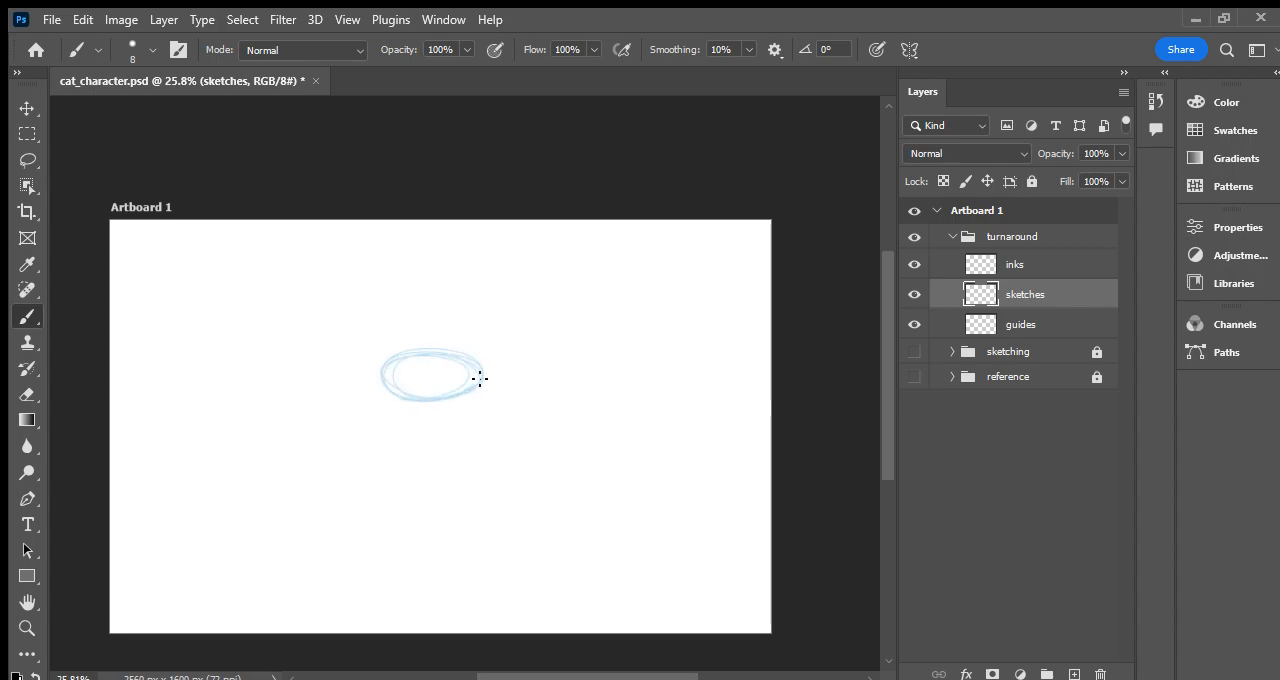
pyautogui.moveTo(400, 390)
pyautogui.mouseDown()
pyautogui.moveTo(476, 386)
pyautogui.moveTo(426, 355)
pyautogui.moveTo(386, 375)
pyautogui.moveTo(437, 352)
pyautogui.moveTo(381, 365)
pyautogui.moveTo(428, 405)
pyautogui.moveTo(487, 365)
pyautogui.moveTo(415, 349)
pyautogui.moveTo(401, 381)
pyautogui.mouseUp()
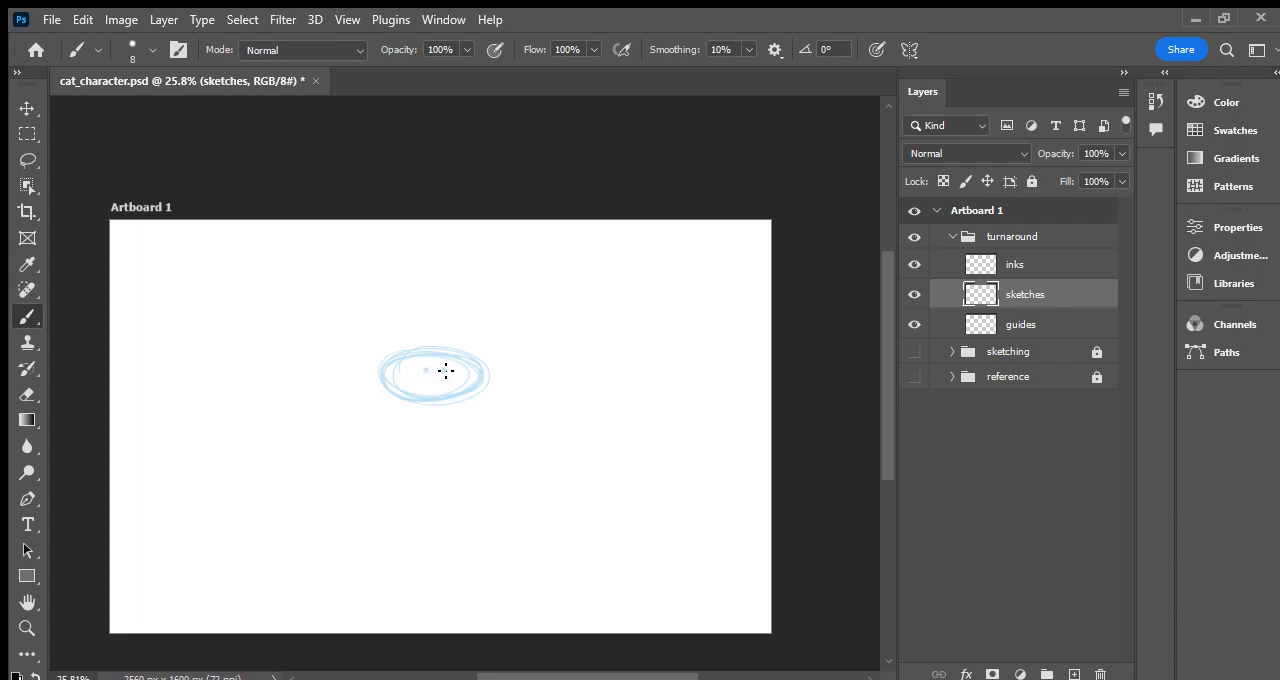
pyautogui.moveTo(385, 353)
pyautogui.mouseDown()
pyautogui.moveTo(473, 341)
pyautogui.moveTo(371, 357)
pyautogui.moveTo(369, 321)
pyautogui.moveTo(404, 350)
pyautogui.moveTo(374, 319)
pyautogui.moveTo(379, 369)
pyautogui.moveTo(366, 317)
pyautogui.moveTo(403, 353)
pyautogui.moveTo(490, 352)
pyautogui.moveTo(467, 353)
pyautogui.moveTo(491, 311)
pyautogui.moveTo(486, 358)
pyautogui.mouseUp()
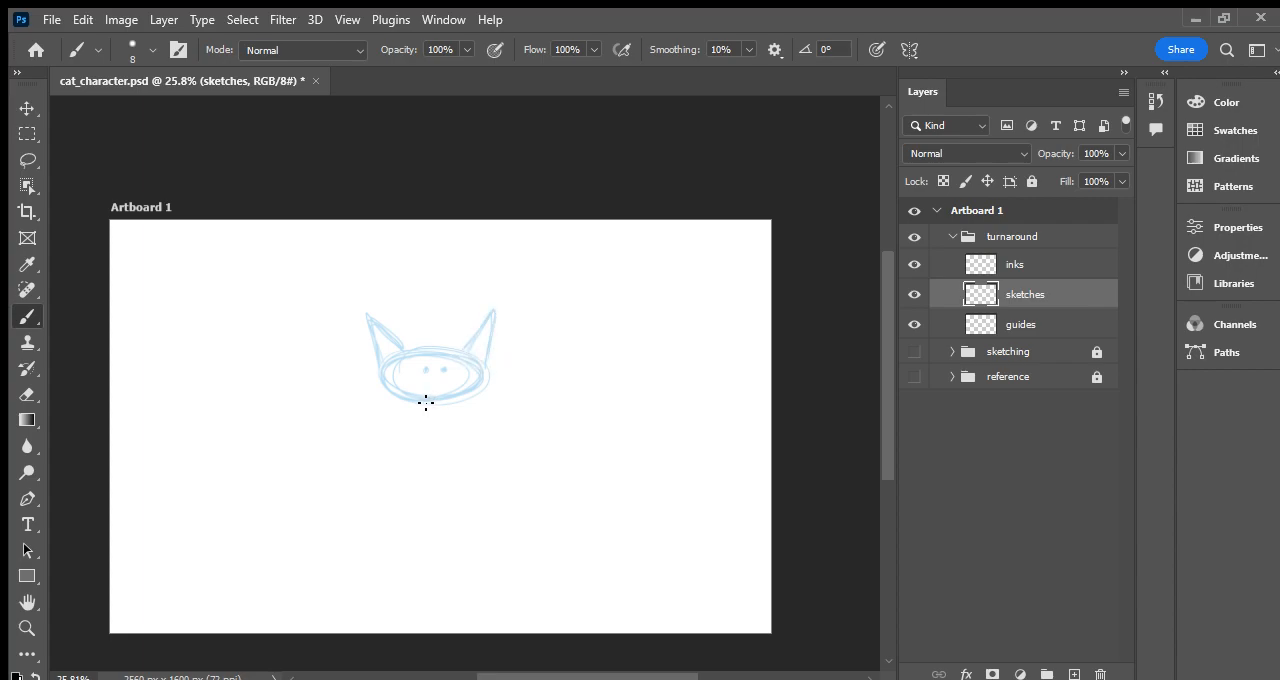
pyautogui.moveTo(445, 423)
pyautogui.mouseDown()
pyautogui.moveTo(443, 402)
pyautogui.moveTo(440, 433)
pyautogui.mouseUp()
pyautogui.moveTo(406, 325); pyautogui.dragTo(466, 318)
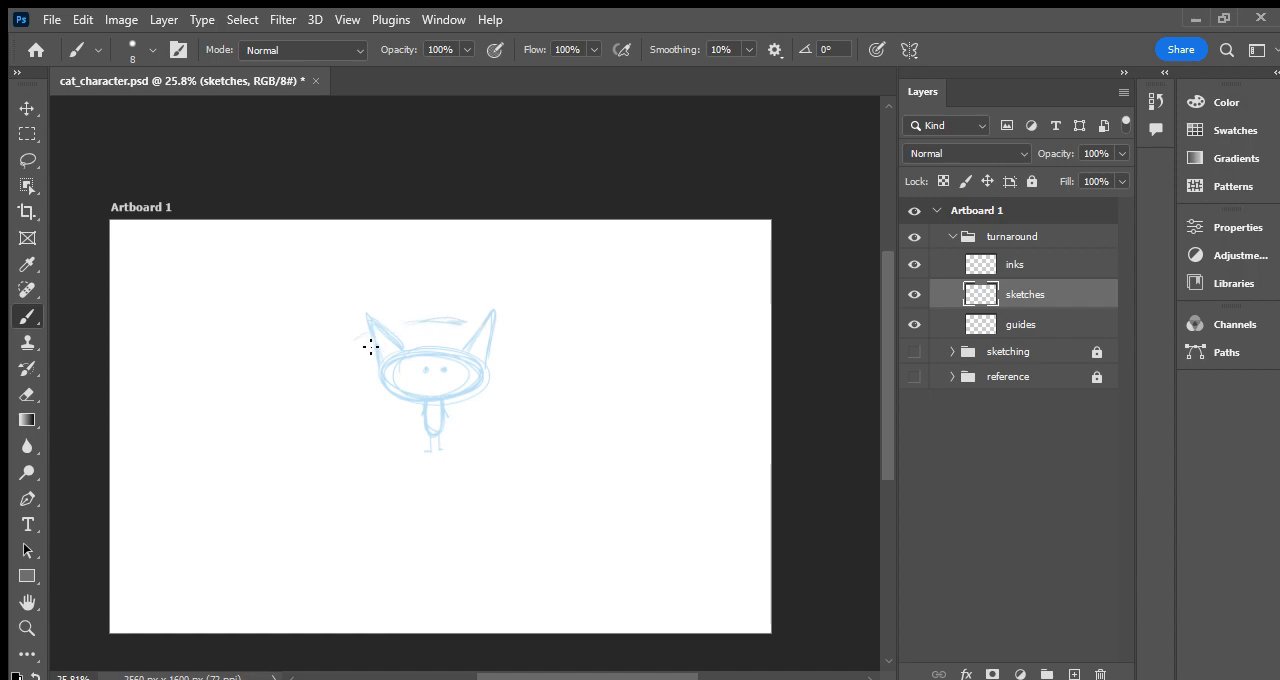
# - Sketch slanted helmet side lines around the cat's head and strengthen the arc above it, undoing the first side stroke
pyautogui.moveTo(500, 333)
pyautogui.mouseDown()
pyautogui.moveTo(520, 340)
pyautogui.moveTo(504, 430)
pyautogui.mouseUp()
pyautogui.hotkey('ctrl', 'z')
pyautogui.moveTo(356, 340); pyautogui.dragTo(384, 413)
pyautogui.moveTo(487, 413); pyautogui.dragTo(514, 342)
pyautogui.moveTo(426, 314); pyautogui.dragTo(468, 323)
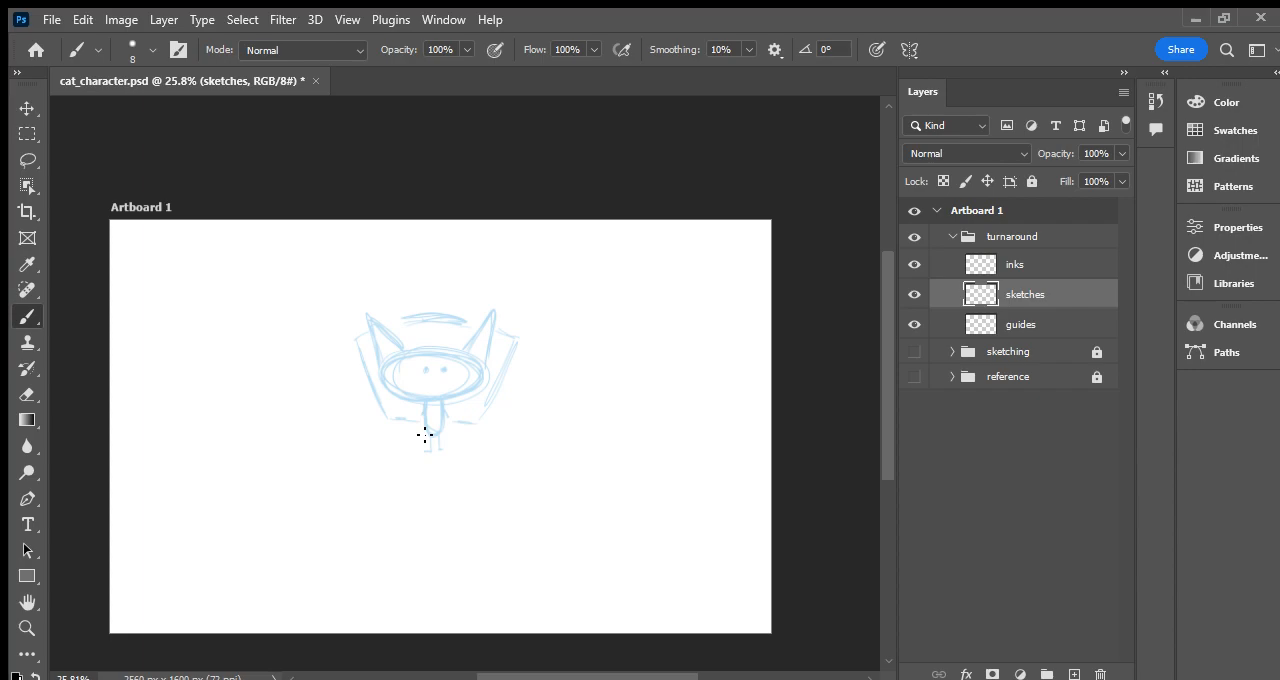
# - Select the inks layer, make test scribbles beside the sketch and undo them
pyautogui.click(1034, 268)
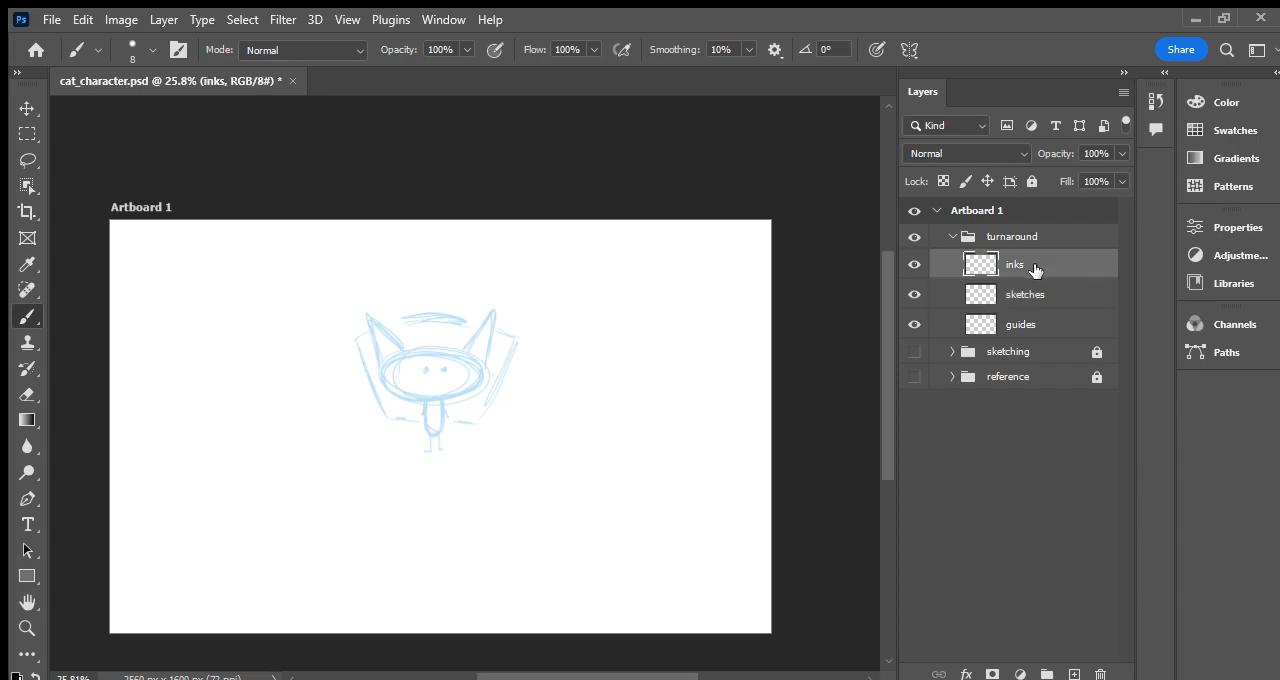
pyautogui.moveTo(582, 364)
pyautogui.mouseDown()
pyautogui.moveTo(614, 345)
pyautogui.moveTo(609, 363)
pyautogui.moveTo(596, 368)
pyautogui.moveTo(611, 343)
pyautogui.moveTo(603, 377)
pyautogui.mouseUp()
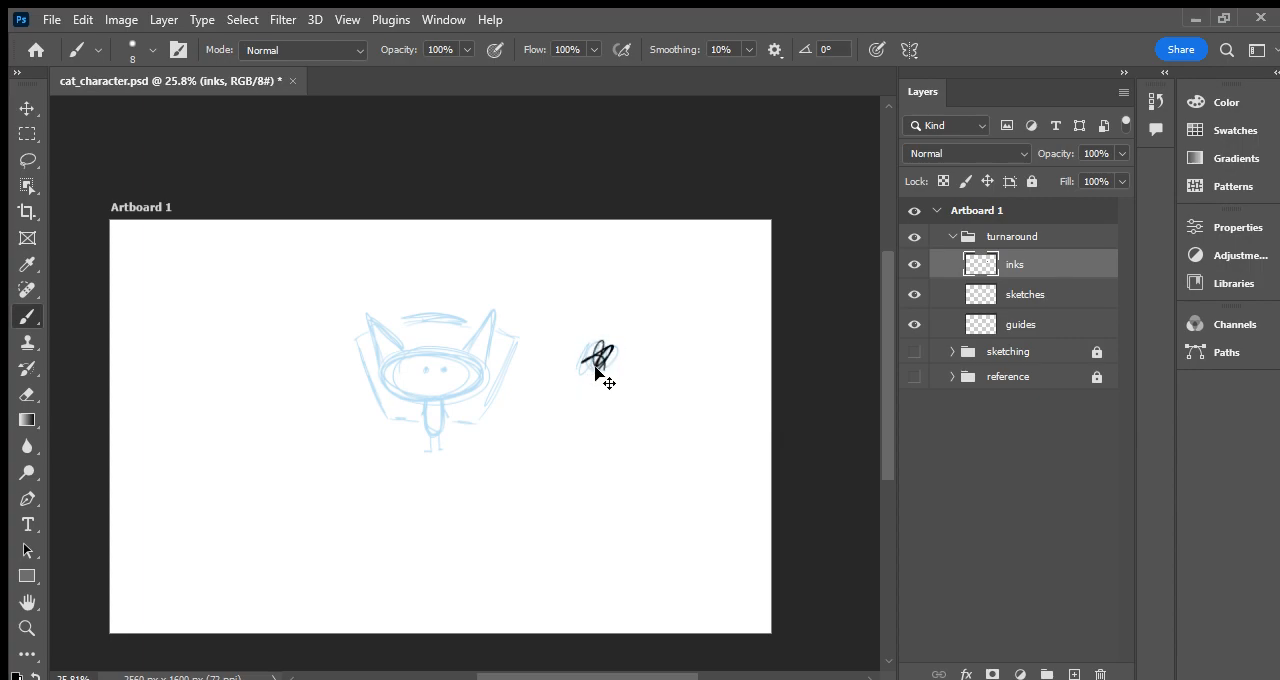
pyautogui.hotkey('ctrl', 'z')
pyautogui.hotkey('ctrl', 'z')
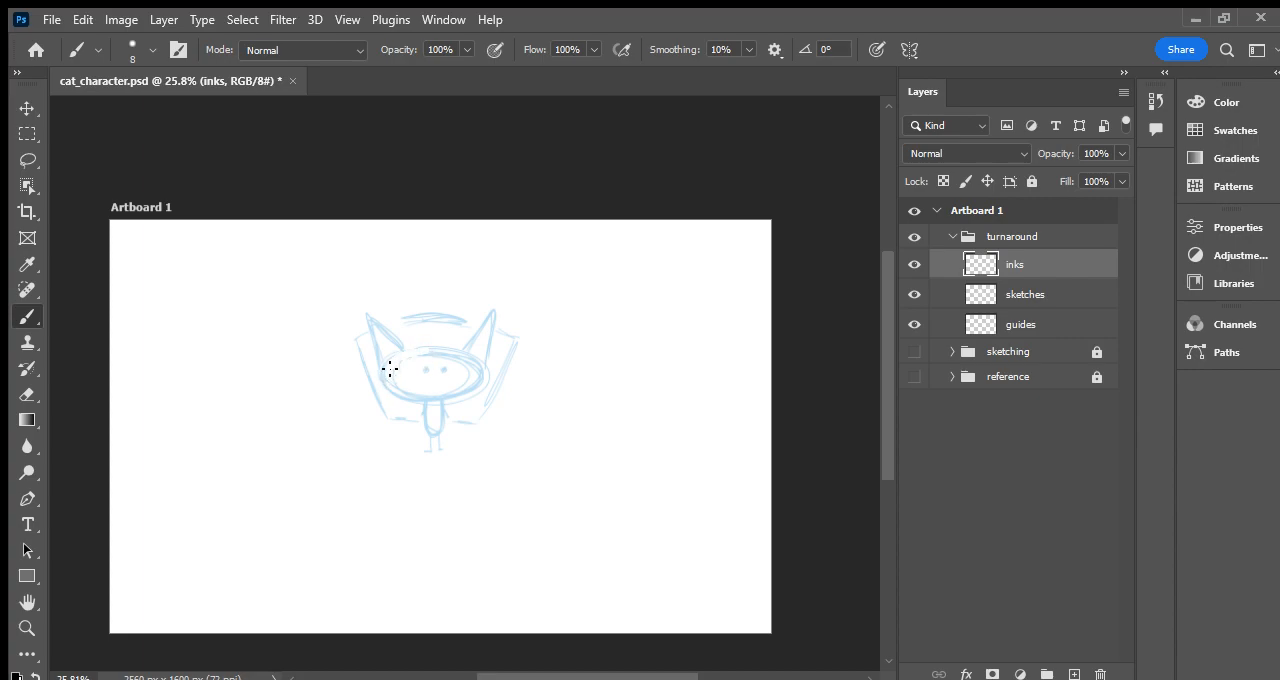
# - Save the document without keeping any trial strokes
pyautogui.hotkey('ctrl', 's')
pyautogui.moveTo(431, 348); pyautogui.dragTo(487, 361)
pyautogui.moveTo(529, 331)
pyautogui.mouseDown()
pyautogui.moveTo(543, 351)
pyautogui.moveTo(576, 355)
pyautogui.mouseUp()
pyautogui.hotkey('ctrl', 'z')
pyautogui.hotkey('ctrl', 's')
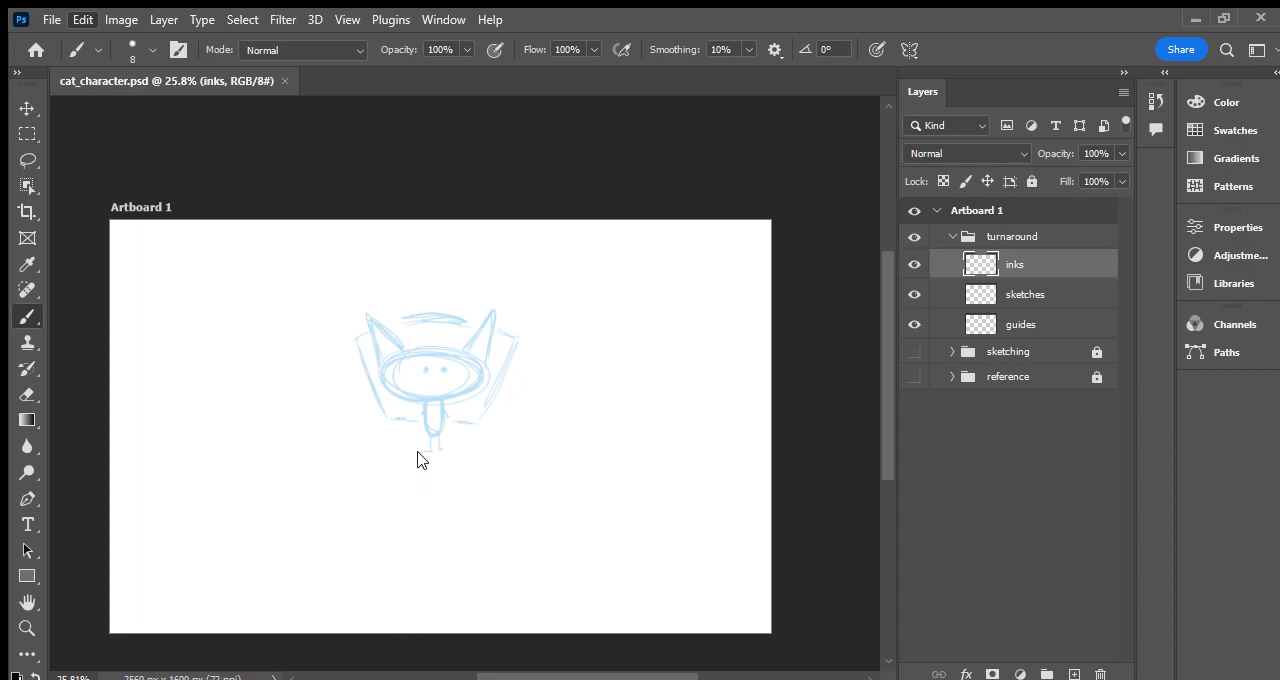
pyautogui.press('i')
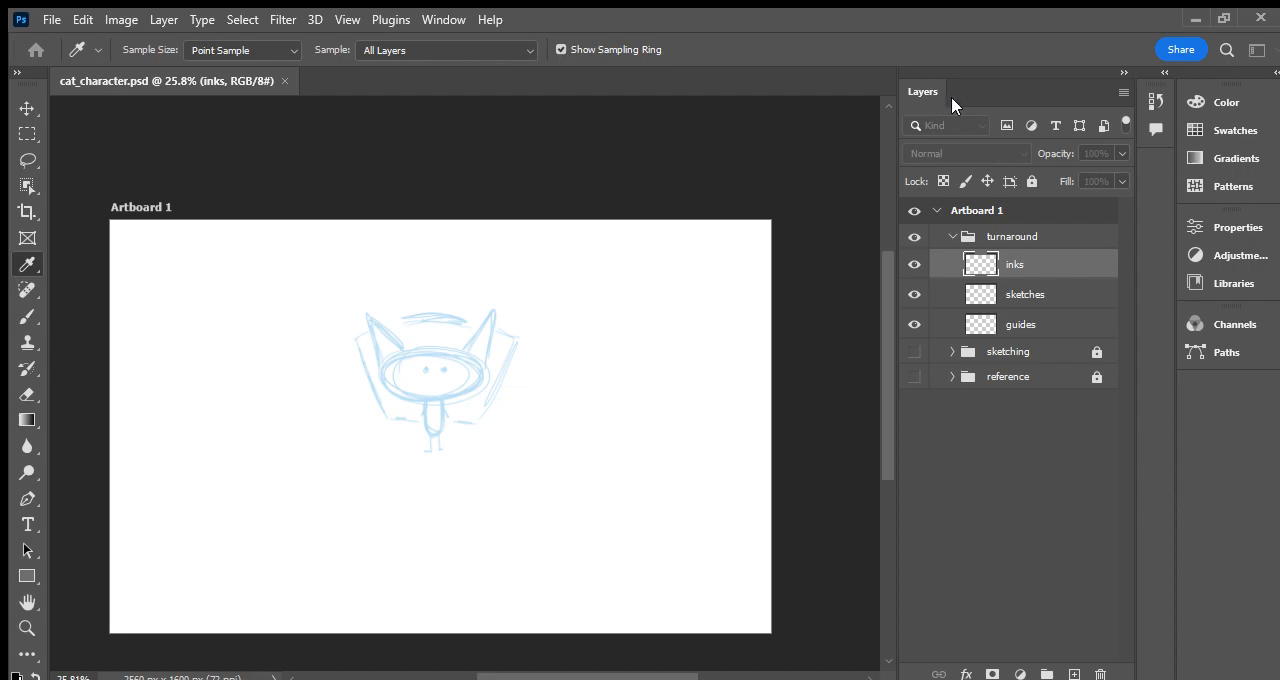
pyautogui.press('b')
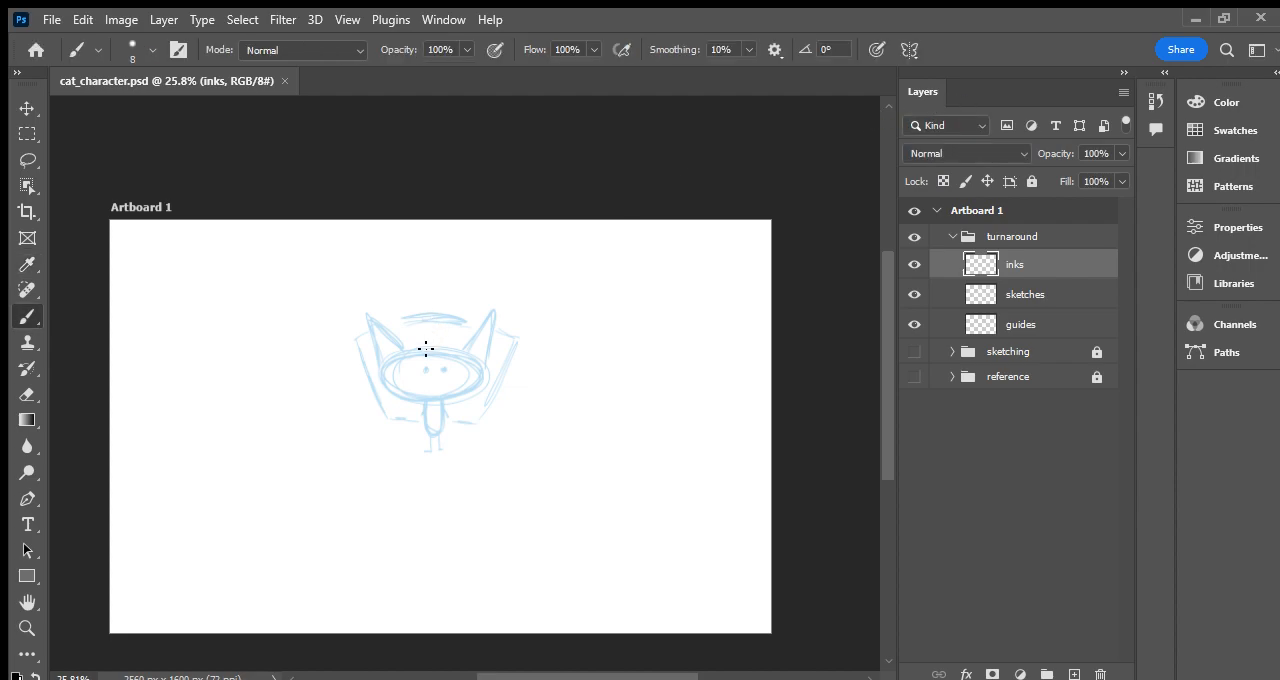
pyautogui.moveTo(401, 391)
pyautogui.mouseDown()
pyautogui.moveTo(391, 362)
pyautogui.moveTo(421, 350)
pyautogui.moveTo(478, 365)
pyautogui.moveTo(466, 393)
pyautogui.moveTo(416, 385)
pyautogui.mouseUp()
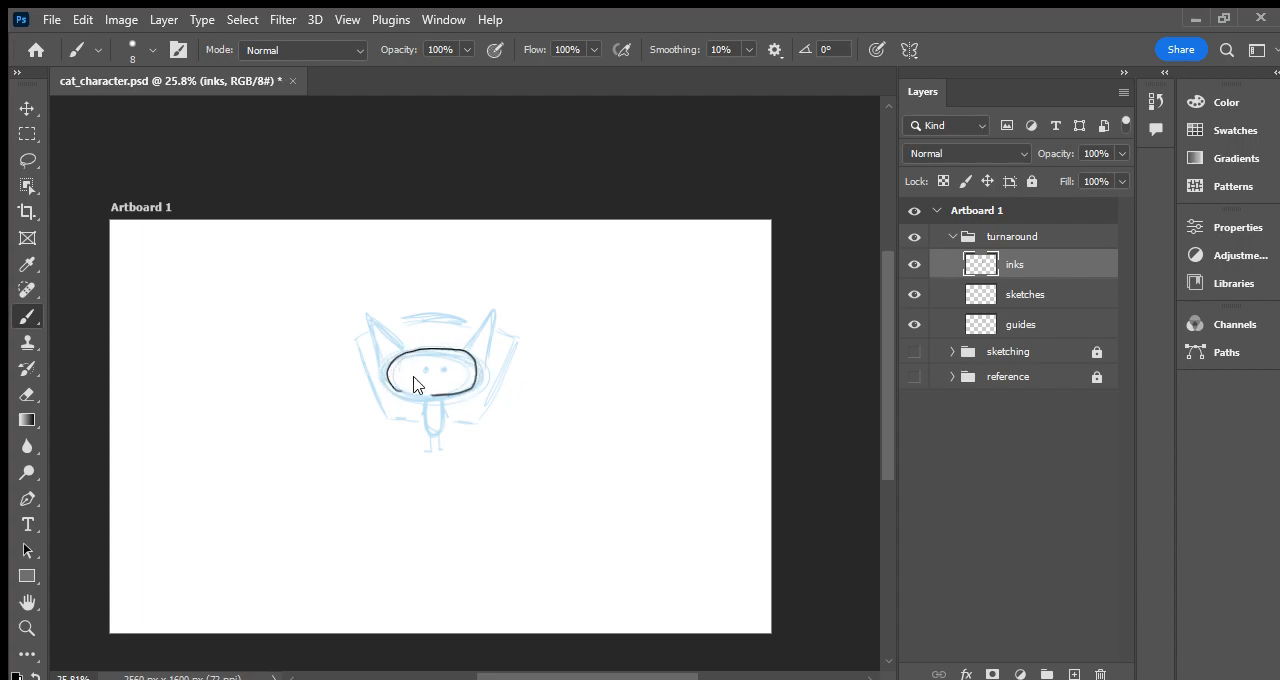
pyautogui.hotkey('ctrl', 'z')
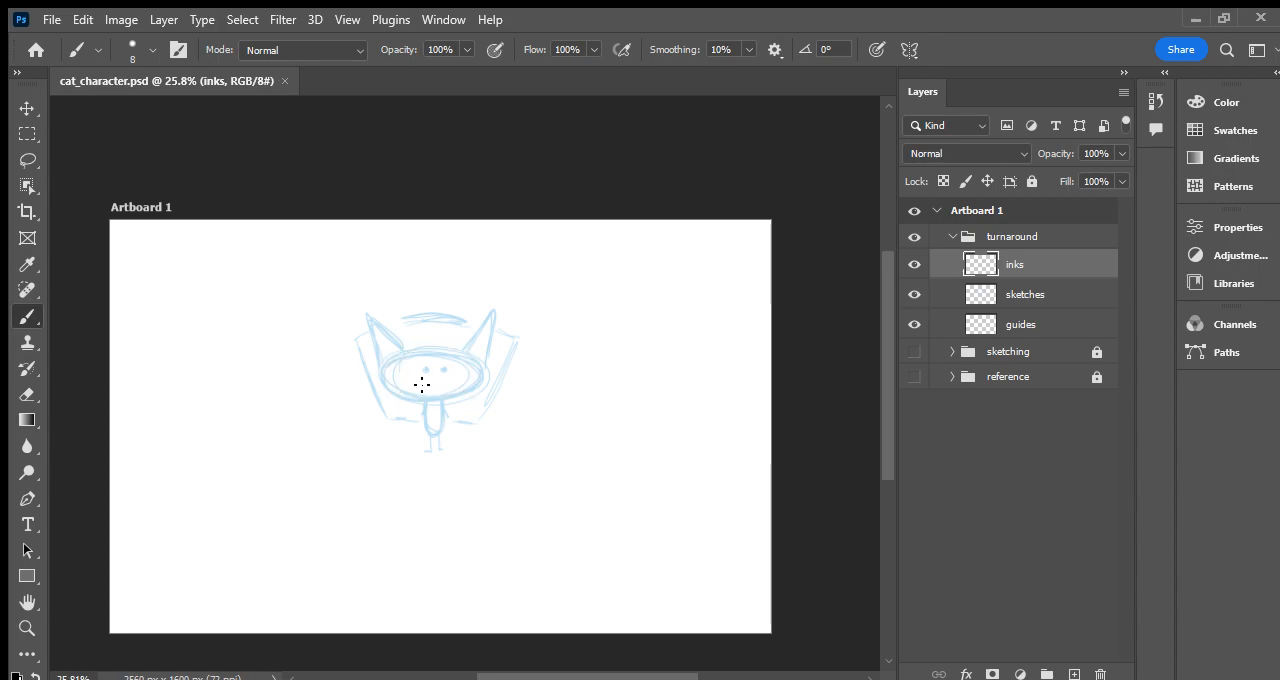
# - Ink the cat's head outline, eyes, pointed ears and body in black over the blue sketch on the inks layer
pyautogui.moveTo(432, 400)
pyautogui.mouseDown()
pyautogui.moveTo(479, 377)
pyautogui.moveTo(451, 354)
pyautogui.moveTo(405, 355)
pyautogui.moveTo(389, 374)
pyautogui.moveTo(432, 397)
pyautogui.mouseUp()
pyautogui.moveTo(437, 397)
pyautogui.mouseDown()
pyautogui.moveTo(475, 388)
pyautogui.moveTo(475, 368)
pyautogui.moveTo(443, 353)
pyautogui.moveTo(389, 368)
pyautogui.moveTo(393, 388)
pyautogui.moveTo(437, 397)
pyautogui.mouseUp()
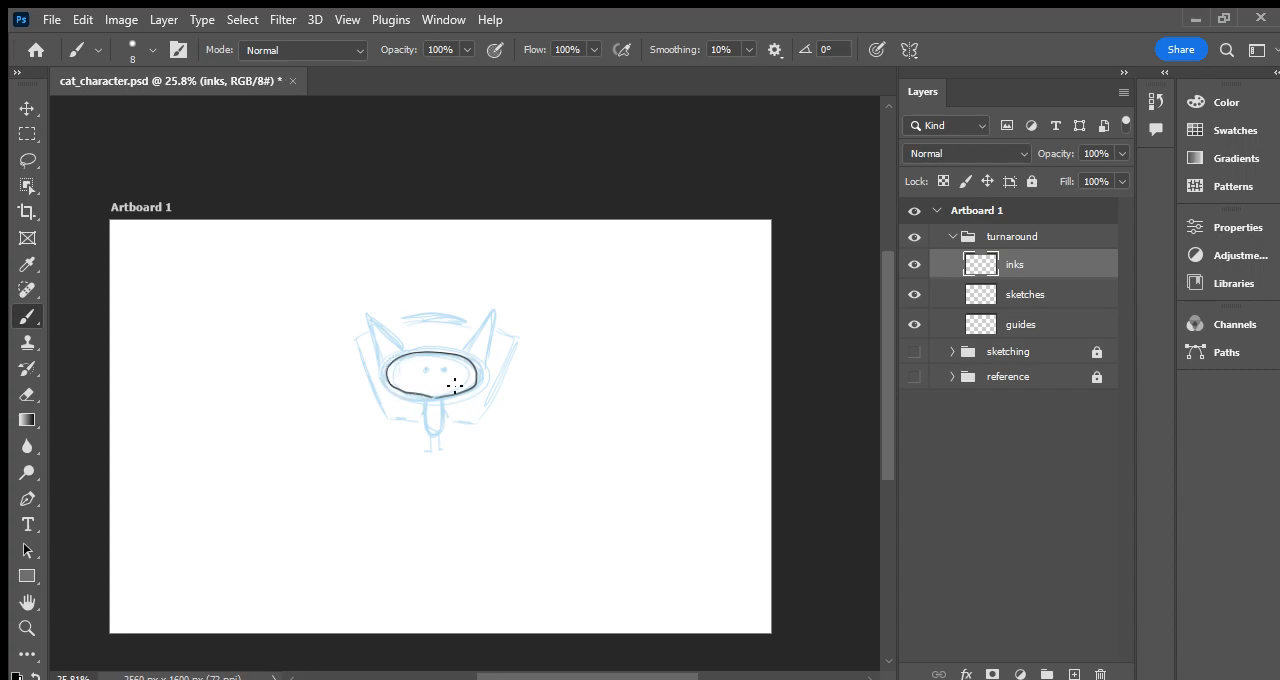
pyautogui.click(425, 369)
pyautogui.moveTo(386, 368)
pyautogui.mouseDown()
pyautogui.moveTo(368, 323)
pyautogui.moveTo(408, 351)
pyautogui.moveTo(489, 319)
pyautogui.moveTo(477, 358)
pyautogui.mouseUp()
pyautogui.moveTo(421, 392)
pyautogui.mouseDown()
pyautogui.moveTo(436, 431)
pyautogui.moveTo(446, 394)
pyautogui.mouseUp()
pyautogui.press('e')
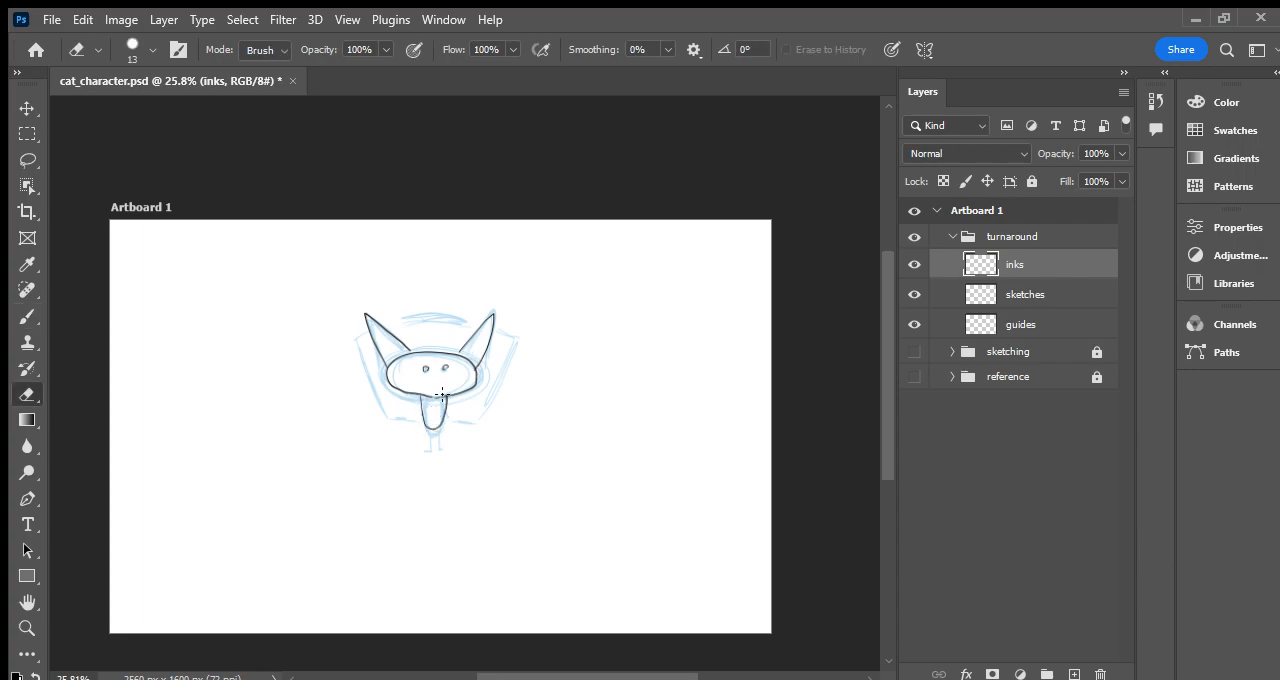
pyautogui.moveTo(431, 398); pyautogui.dragTo(423, 397)
pyautogui.hotkey('ctrl', 'z')
pyautogui.press('b')
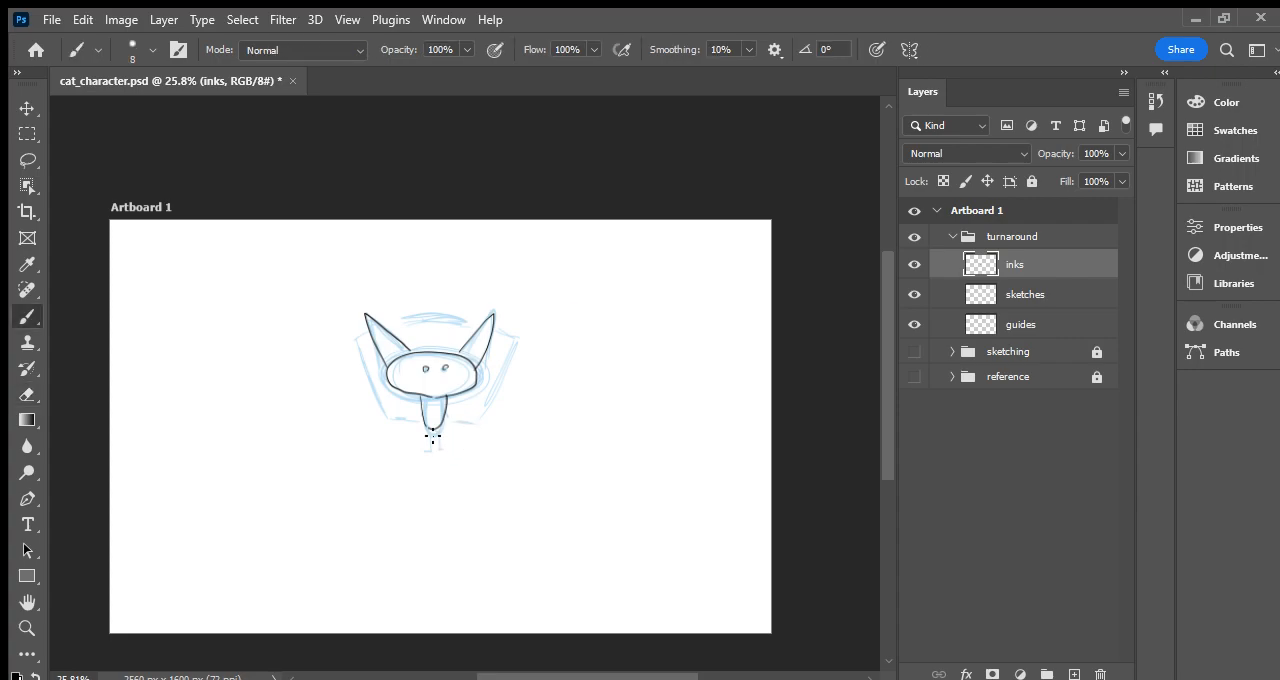
# - Ink the cat's legs and arms in black on the inks layer, saving the document
pyautogui.moveTo(426, 428)
pyautogui.mouseDown()
pyautogui.moveTo(423, 445)
pyautogui.moveTo(442, 440)
pyautogui.moveTo(451, 413)
pyautogui.moveTo(416, 411)
pyautogui.mouseUp()
pyautogui.hotkey('ctrl', 's')
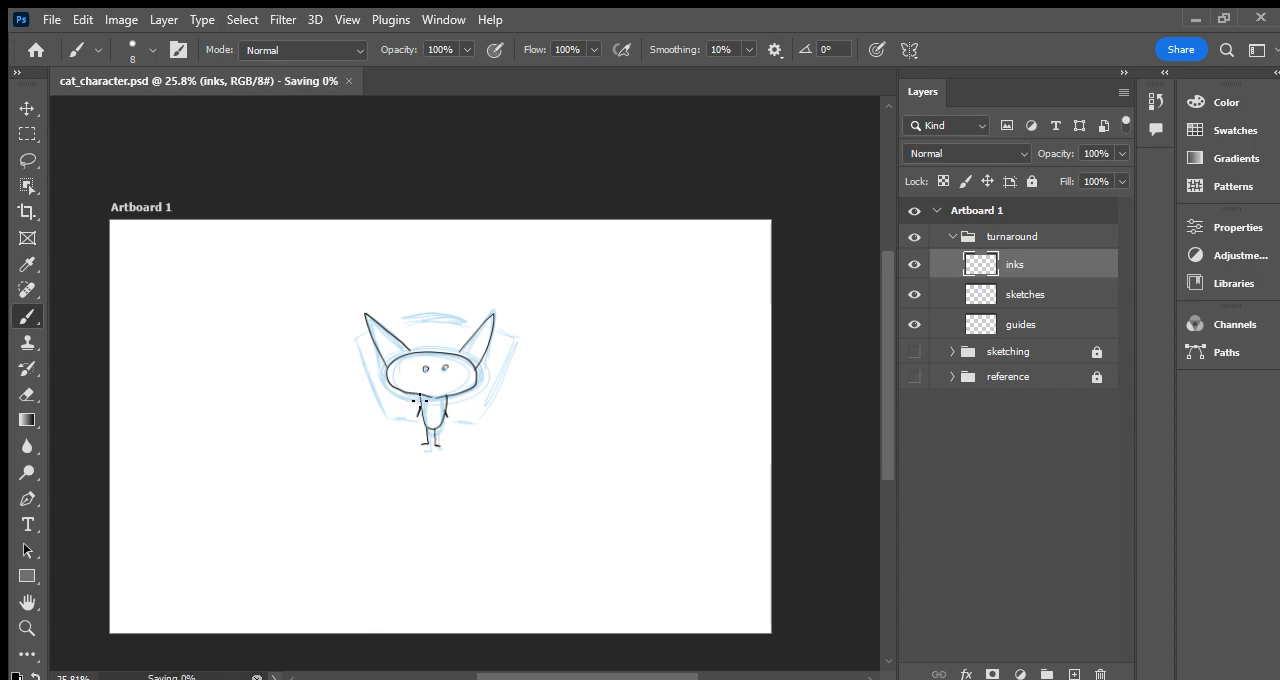
pyautogui.moveTo(445, 405); pyautogui.dragTo(446, 416)
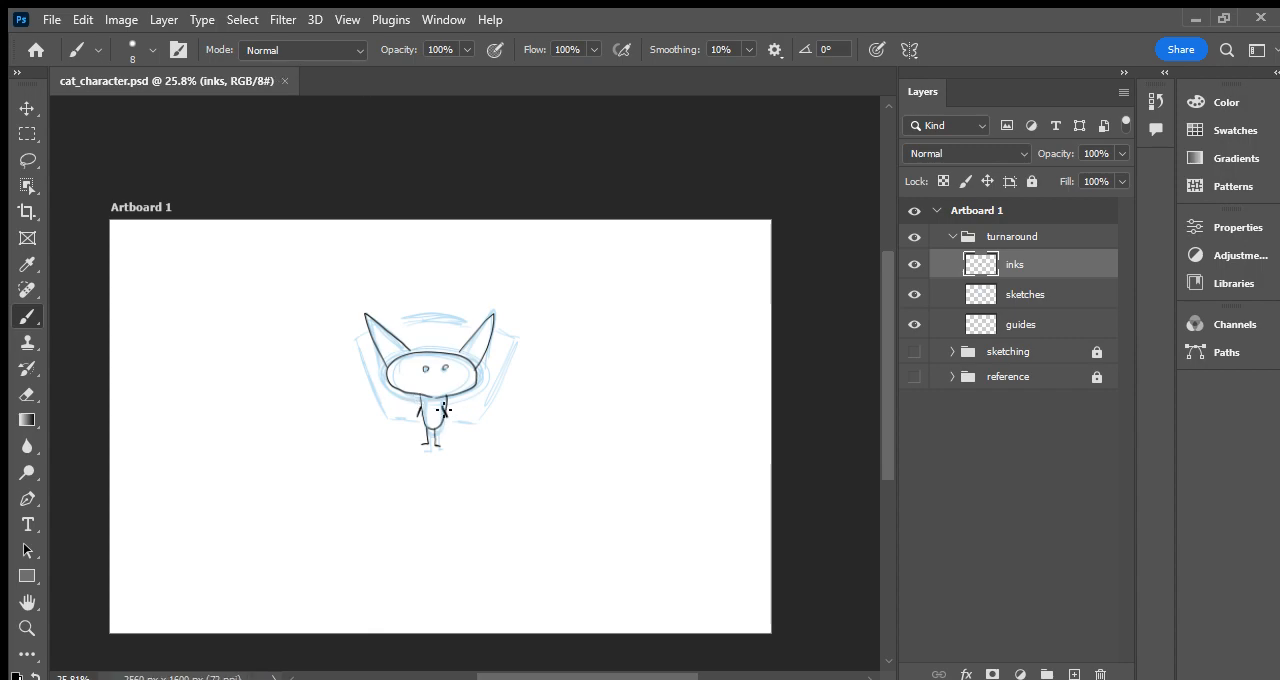
# - Ink the large backpack and the arc above the front-view cat's head in black, check without the sketches layer, and save
pyautogui.moveTo(398, 318)
pyautogui.mouseDown()
pyautogui.moveTo(449, 309)
pyautogui.moveTo(510, 334)
pyautogui.moveTo(479, 397)
pyautogui.moveTo(451, 401)
pyautogui.moveTo(446, 428)
pyautogui.moveTo(478, 411)
pyautogui.moveTo(505, 335)
pyautogui.mouseUp()
pyautogui.hotkey('ctrl', 'z')
pyautogui.moveTo(418, 425)
pyautogui.mouseDown()
pyautogui.moveTo(393, 412)
pyautogui.moveTo(362, 338)
pyautogui.moveTo(434, 307)
pyautogui.moveTo(476, 311)
pyautogui.mouseUp()
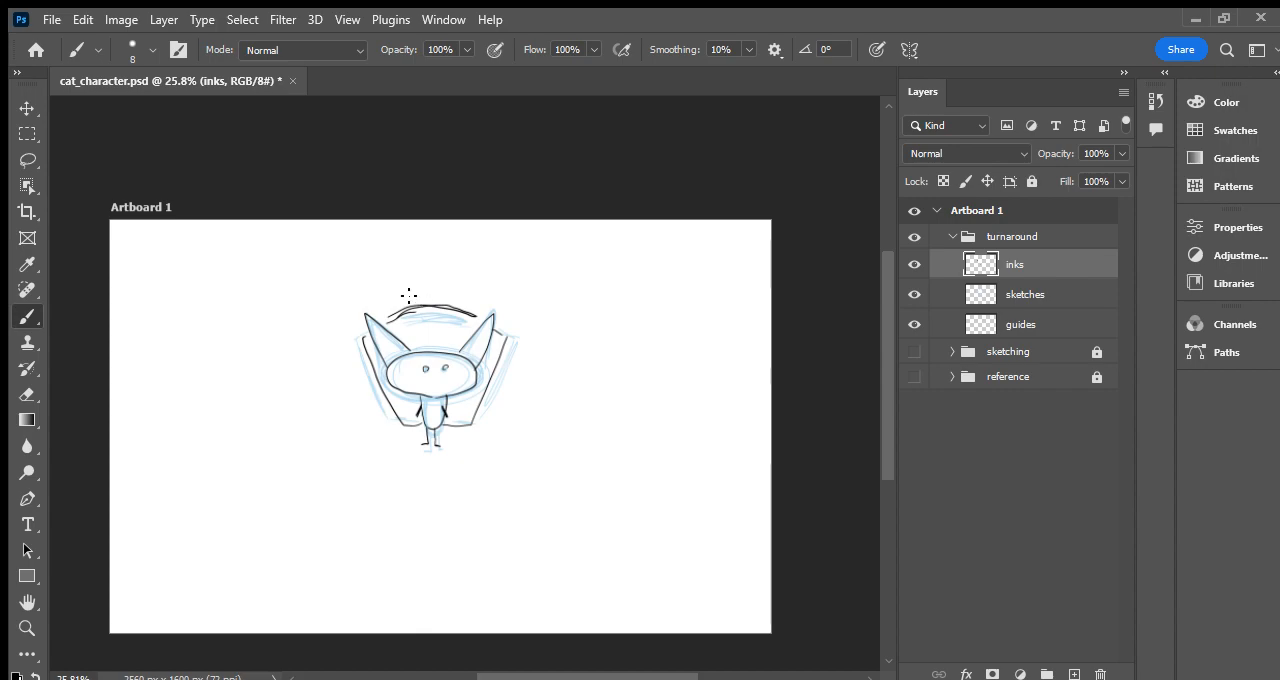
pyautogui.click(913, 294)
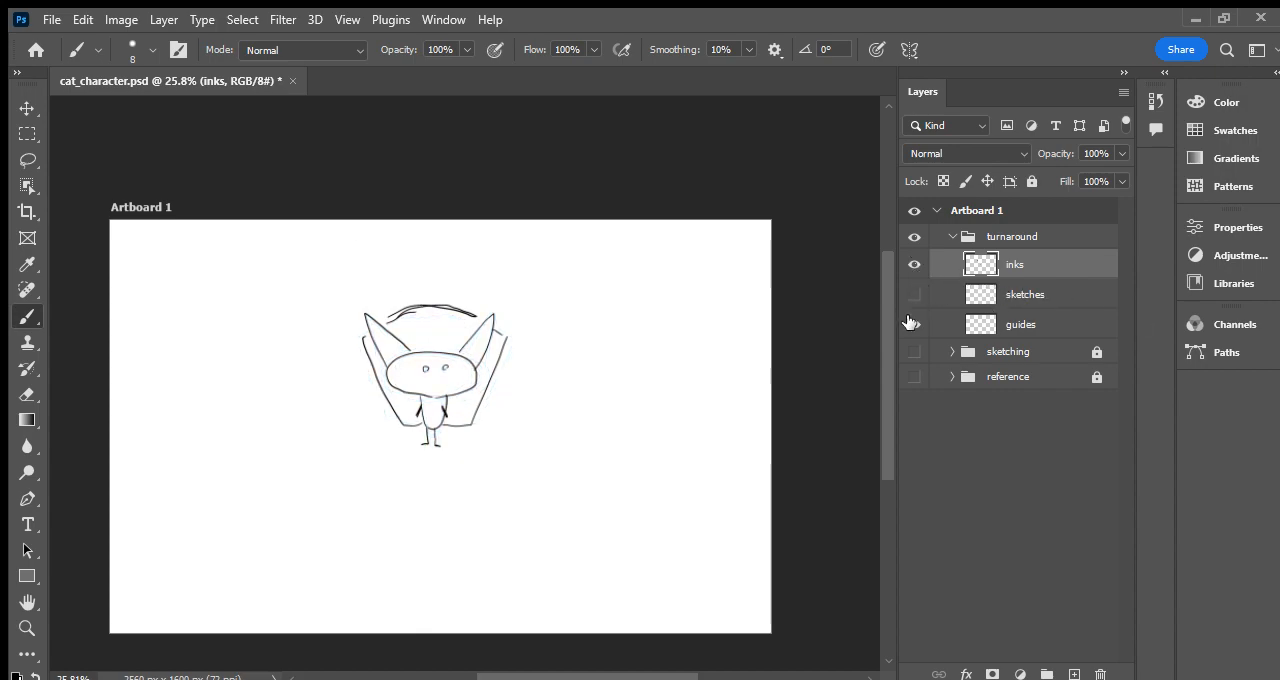
pyautogui.click(913, 296)
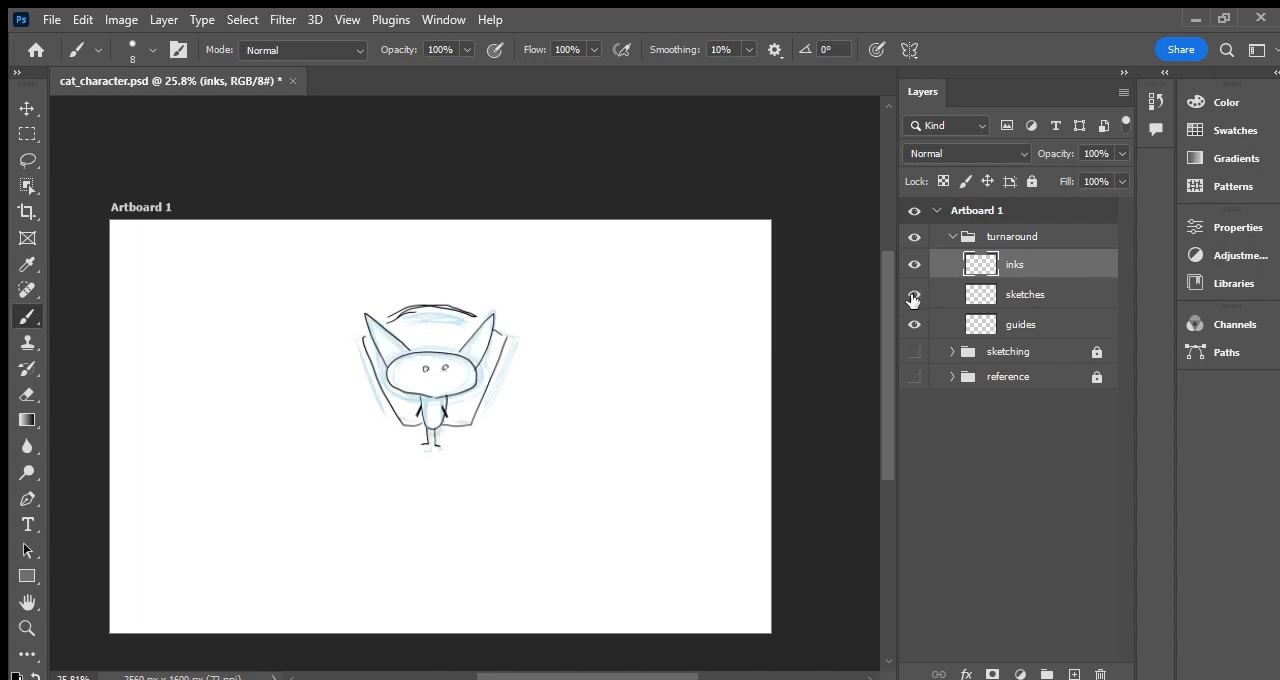
pyautogui.hotkey('ctrl', 's')
# - Select the guides layer, make a test scribble beside the cat and undo it
pyautogui.click(1012, 326)
pyautogui.moveTo(588, 368)
pyautogui.mouseDown()
pyautogui.moveTo(622, 342)
pyautogui.moveTo(627, 370)
pyautogui.moveTo(608, 340)
pyautogui.moveTo(638, 374)
pyautogui.mouseUp()
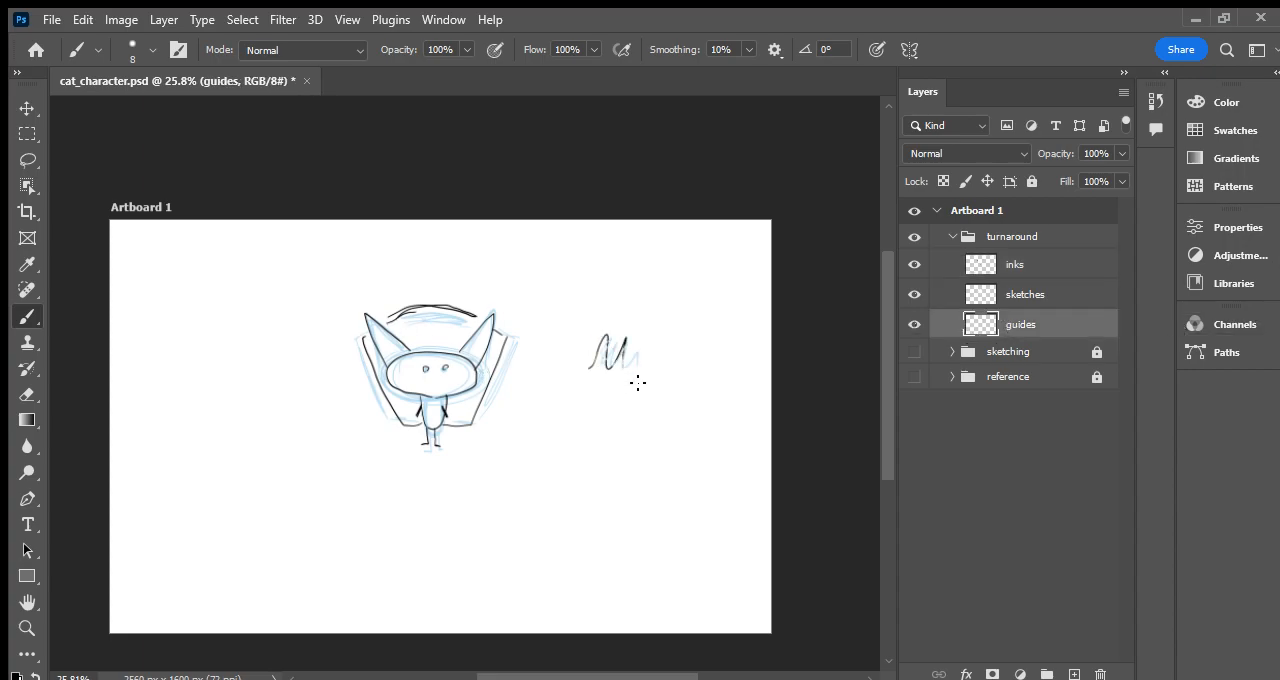
pyautogui.hotkey('ctrl', 'z')
pyautogui.hotkey('ctrl', 'z')
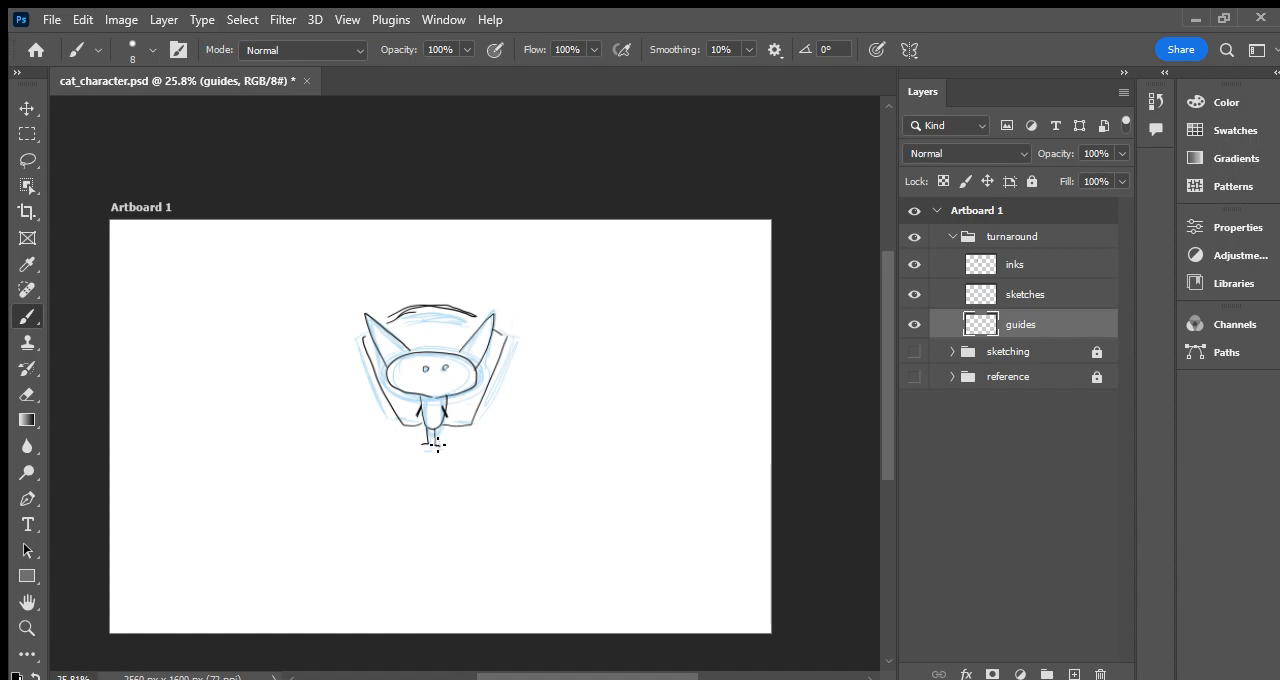
# - Draw light-blue horizontal guide lines across the artboard at the cat's feet, backpack bottom, arms and chin
pyautogui.moveTo(436, 445)
pyautogui.mouseDown()
pyautogui.moveTo(656, 445)
pyautogui.moveTo(217, 452)
pyautogui.mouseUp()
pyautogui.moveTo(687, 444)
pyautogui.mouseDown()
pyautogui.moveTo(514, 440)
pyautogui.moveTo(110, 462)
pyautogui.mouseUp()
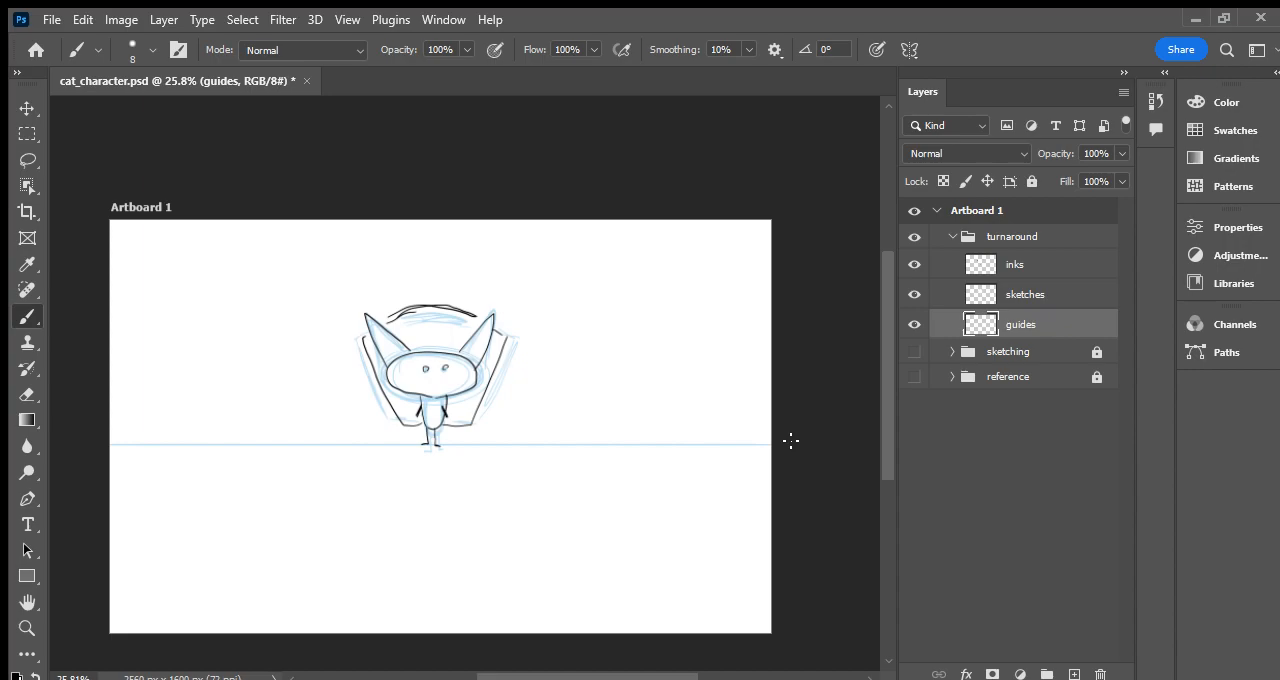
pyautogui.moveTo(476, 426); pyautogui.dragTo(741, 419)
pyautogui.moveTo(478, 429); pyautogui.dragTo(110, 425)
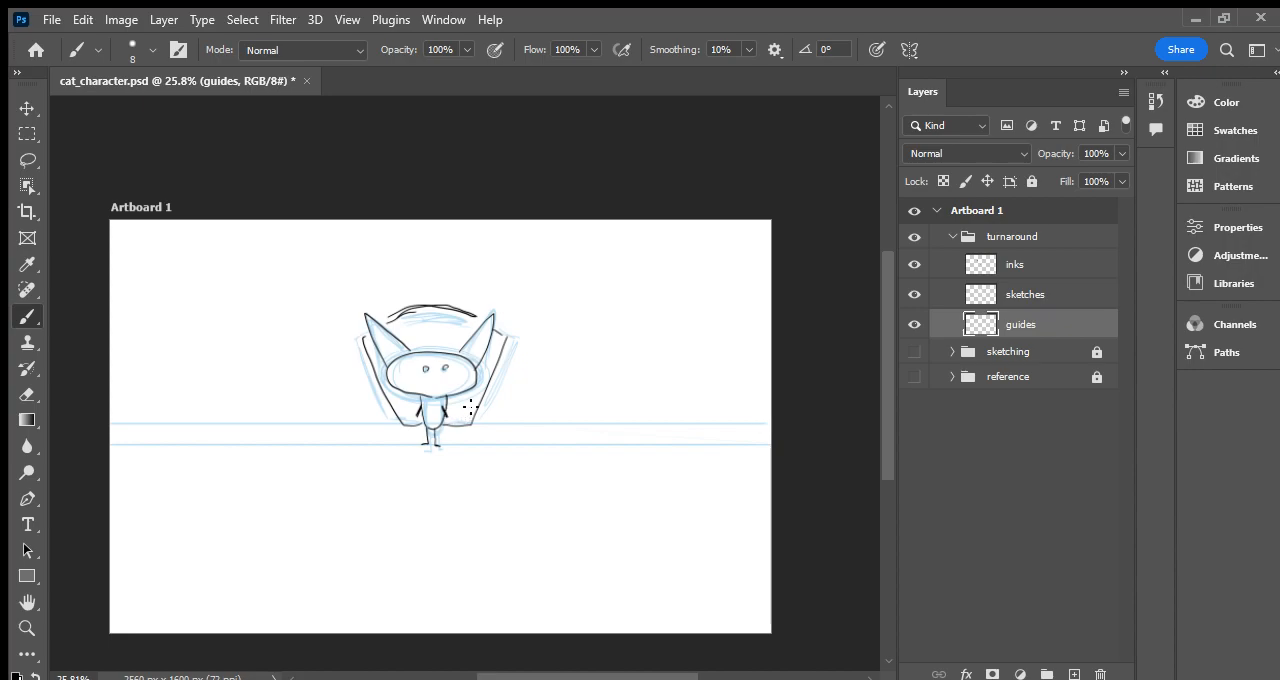
pyautogui.moveTo(450, 406); pyautogui.dragTo(770, 407)
pyautogui.moveTo(445, 410); pyautogui.dragTo(92, 401)
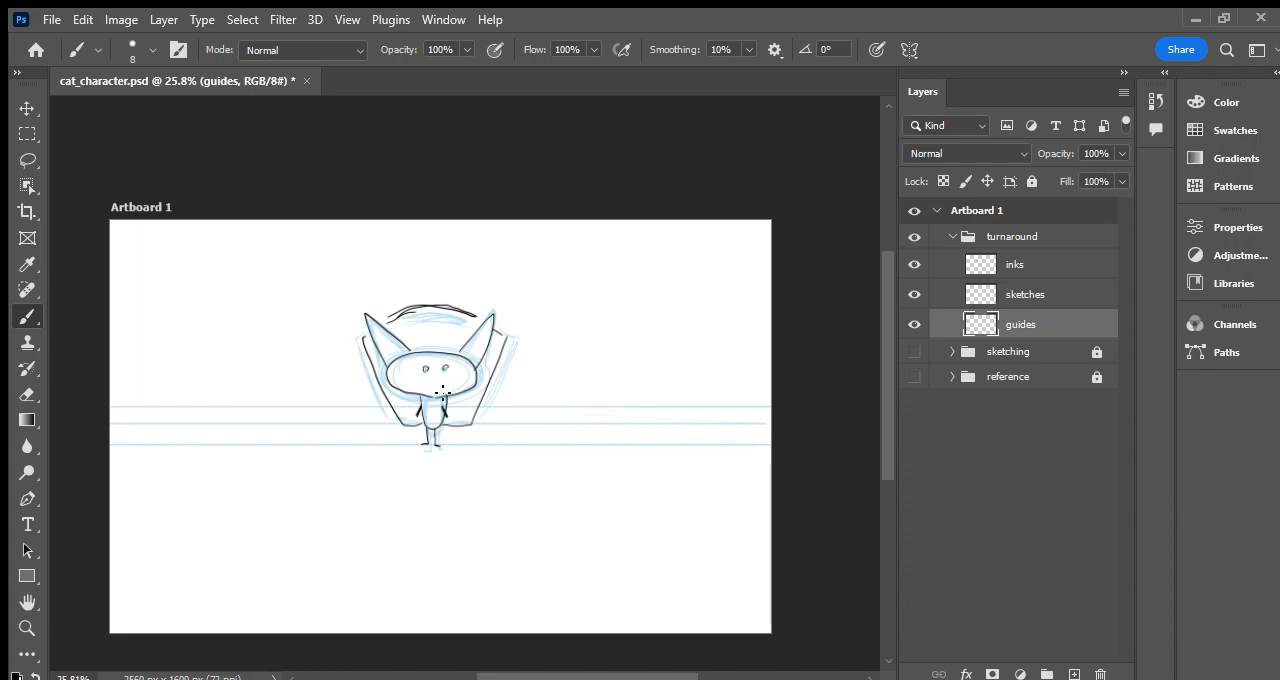
pyautogui.moveTo(440, 396); pyautogui.dragTo(762, 396)
pyautogui.moveTo(513, 395); pyautogui.dragTo(110, 395)
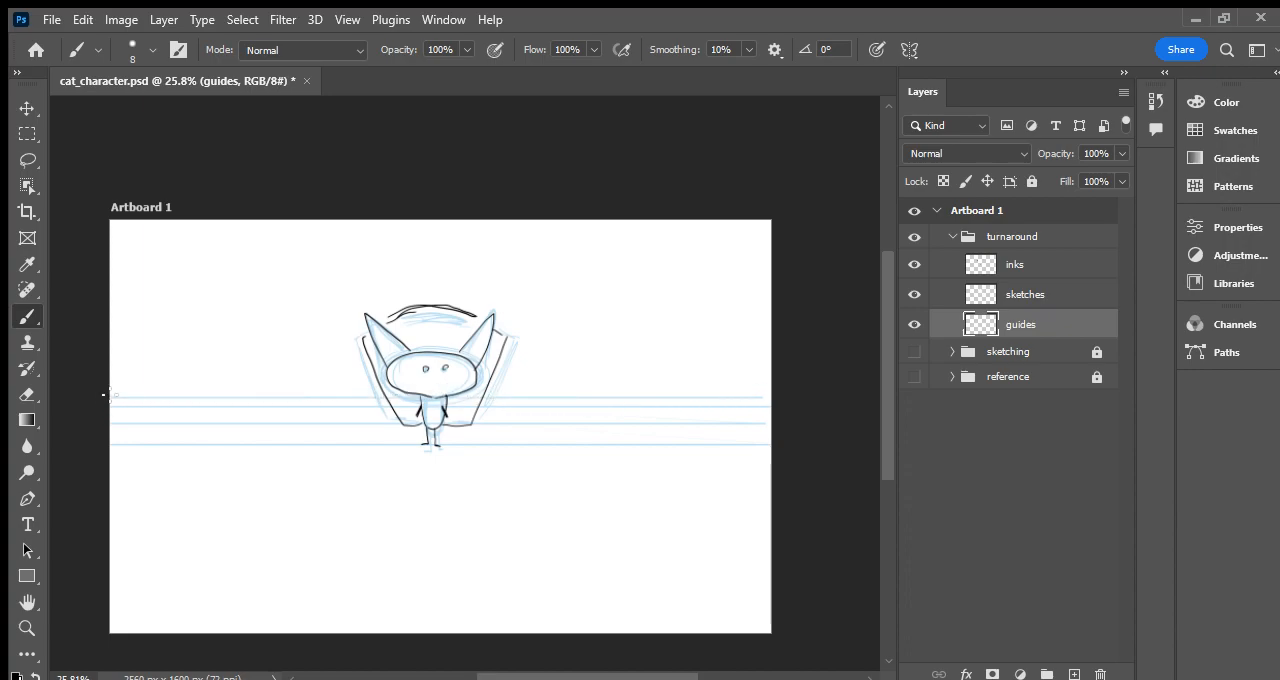
# - Draw light-blue horizontal guide lines across the artboard at the eyes, top of the head, ear tips and backpack's upper corners
pyautogui.moveTo(437, 371)
pyautogui.mouseDown()
pyautogui.moveTo(759, 373)
pyautogui.moveTo(110, 369)
pyautogui.mouseUp()
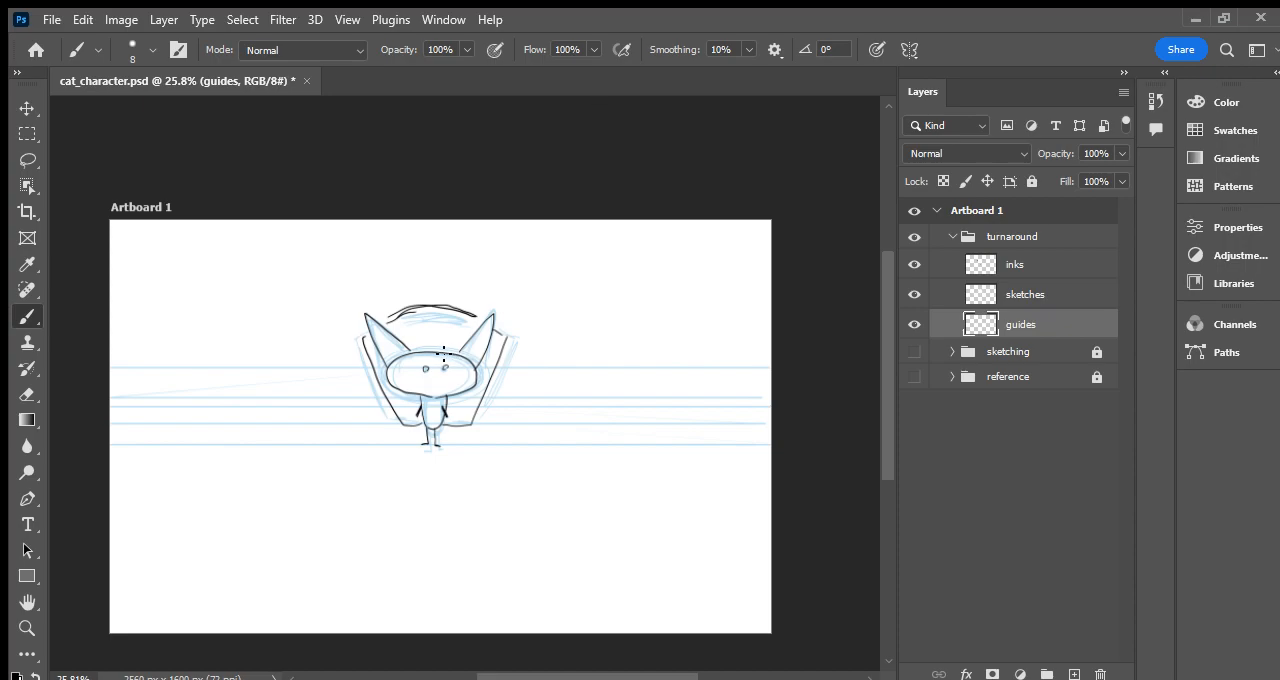
pyautogui.moveTo(438, 351); pyautogui.dragTo(728, 349)
pyautogui.moveTo(455, 354); pyautogui.dragTo(112, 354)
pyautogui.moveTo(500, 311); pyautogui.dragTo(770, 309)
pyautogui.moveTo(462, 312); pyautogui.dragTo(125, 323)
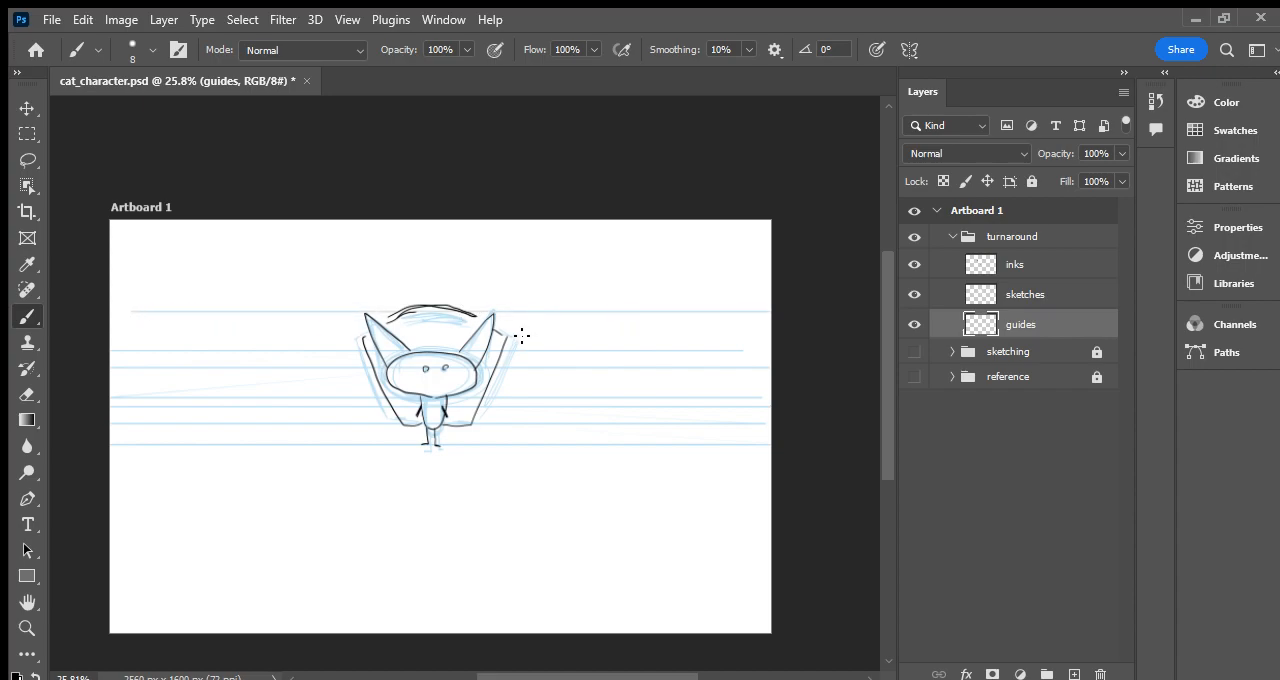
pyautogui.moveTo(555, 336); pyautogui.dragTo(747, 333)
pyautogui.moveTo(141, 338); pyautogui.dragTo(816, 334)
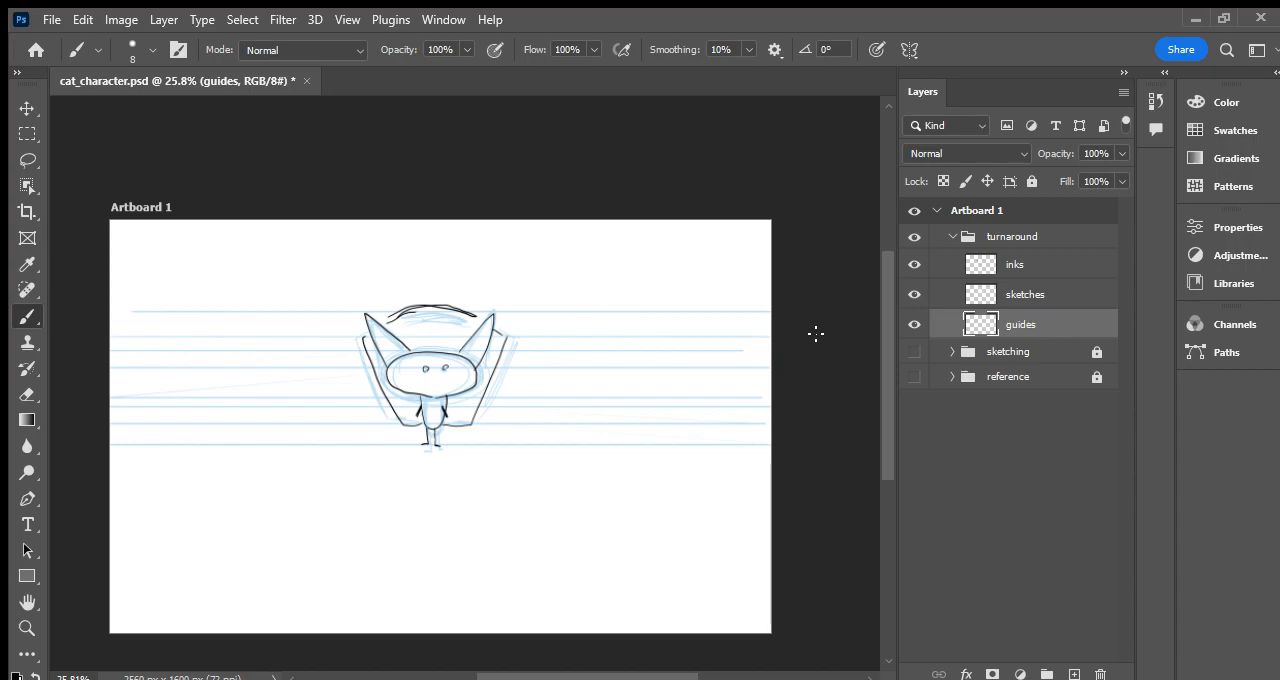
# - Select the sketches layer and check the sketches and guides layers by hiding and showing each one
pyautogui.click(1027, 291)
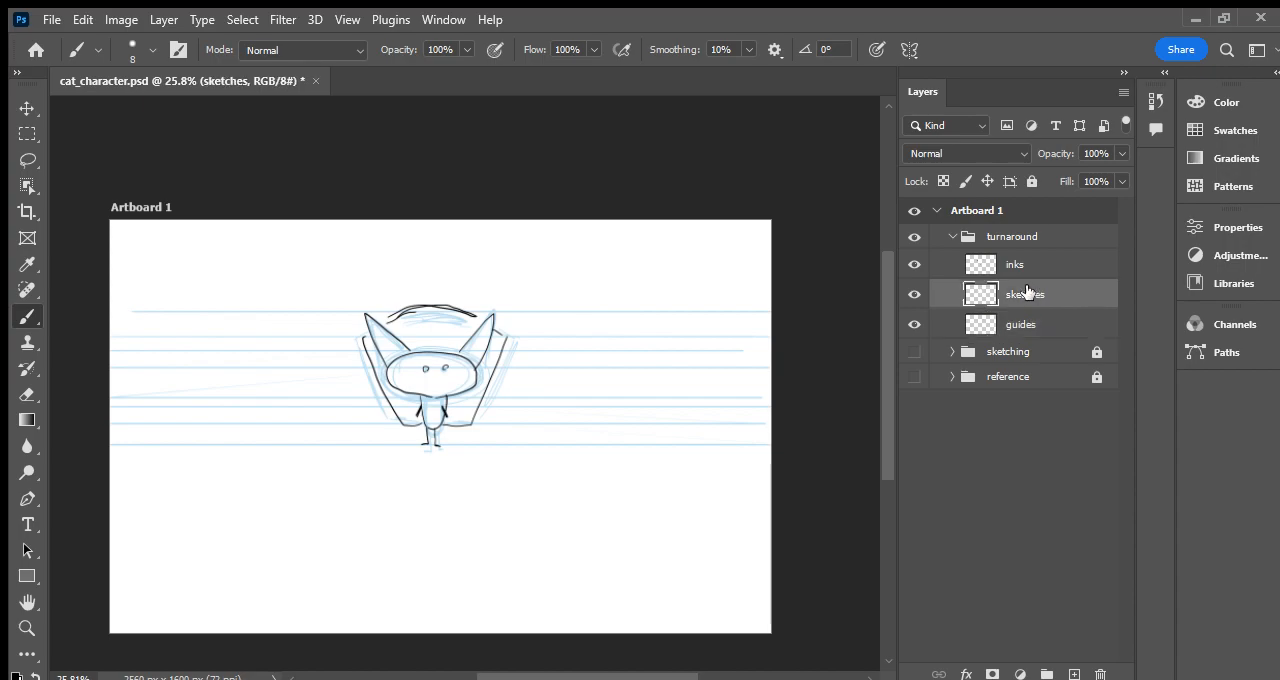
pyautogui.click(914, 294)
pyautogui.click(914, 294)
pyautogui.click(914, 324)
pyautogui.click(914, 324)
pyautogui.click(914, 294)
pyautogui.click(914, 294)
# - Sketch the cat's back view in light blue left of the front view, with backpack, ear tips, rounded tank and feet
pyautogui.moveTo(160, 328); pyautogui.dragTo(271, 327)
pyautogui.moveTo(150, 328)
pyautogui.mouseDown()
pyautogui.moveTo(261, 329)
pyautogui.moveTo(160, 332)
pyautogui.moveTo(242, 311)
pyautogui.moveTo(186, 326)
pyautogui.moveTo(227, 308)
pyautogui.moveTo(295, 311)
pyautogui.moveTo(230, 313)
pyautogui.moveTo(322, 345)
pyautogui.moveTo(261, 323)
pyautogui.moveTo(163, 324)
pyautogui.moveTo(148, 330)
pyautogui.moveTo(181, 418)
pyautogui.moveTo(166, 383)
pyautogui.moveTo(180, 413)
pyautogui.mouseUp()
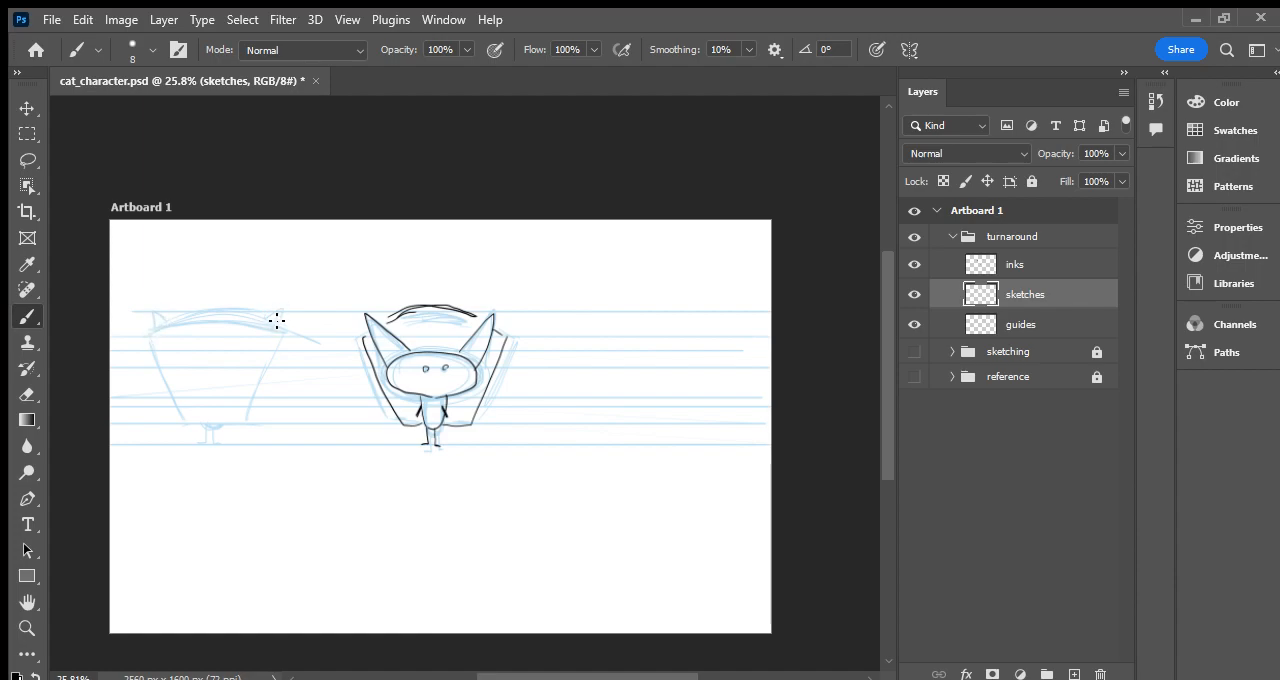
pyautogui.moveTo(216, 334)
pyautogui.mouseDown()
pyautogui.moveTo(222, 395)
pyautogui.moveTo(210, 379)
pyautogui.moveTo(224, 371)
pyautogui.moveTo(209, 413)
pyautogui.mouseUp()
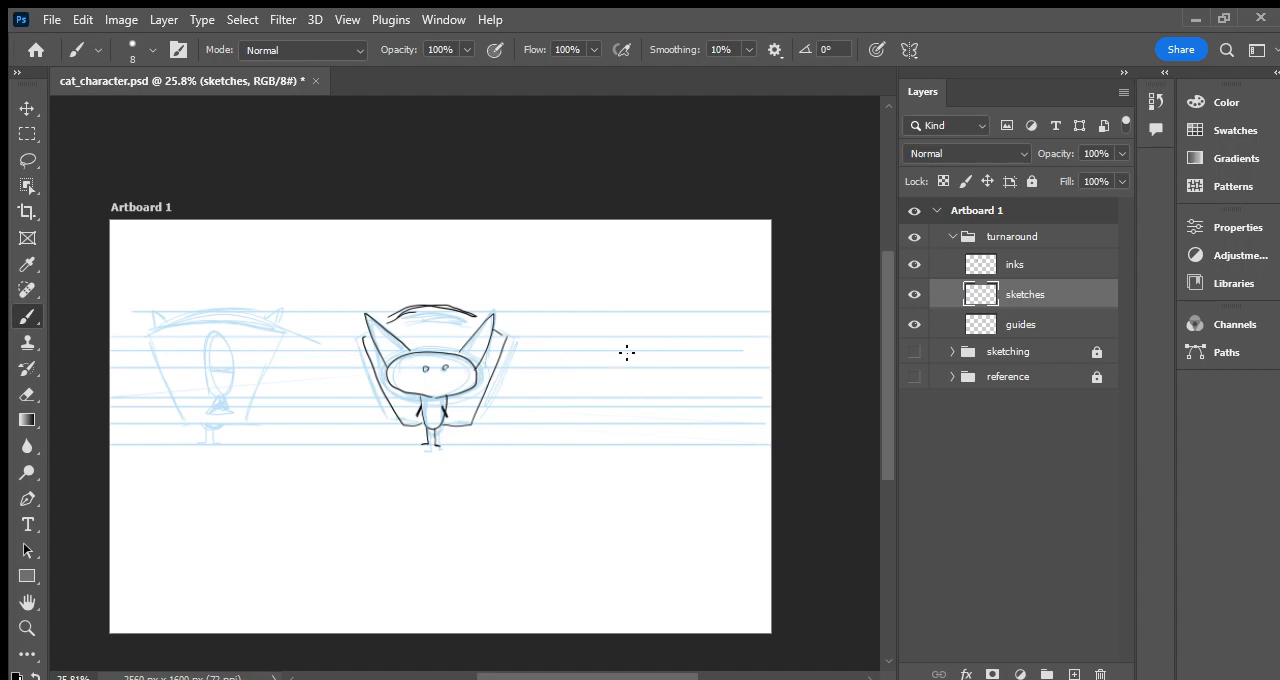
# - Sketch the side-view cat's round head, eye, ears, body and legs in light blue right of the front view
pyautogui.moveTo(626, 360)
pyautogui.mouseDown()
pyautogui.moveTo(651, 354)
pyautogui.moveTo(631, 357)
pyautogui.moveTo(654, 374)
pyautogui.moveTo(636, 382)
pyautogui.mouseUp()
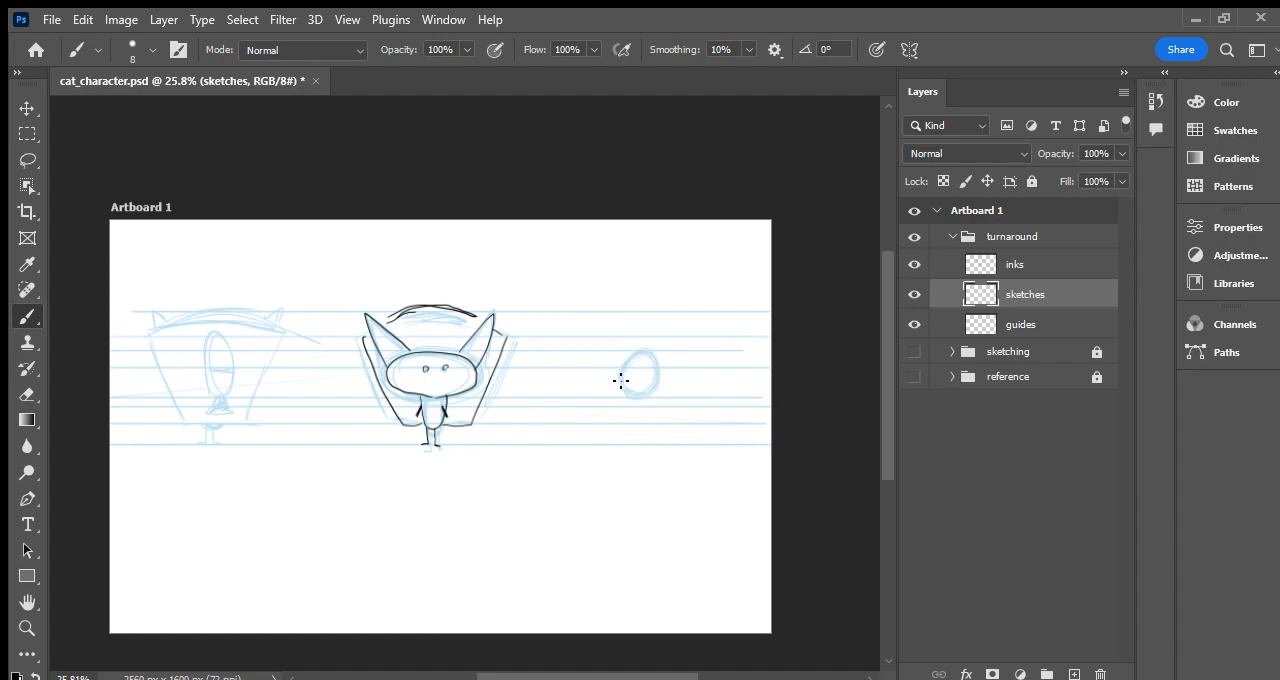
pyautogui.moveTo(651, 354); pyautogui.dragTo(651, 400)
pyautogui.moveTo(627, 358)
pyautogui.mouseDown()
pyautogui.moveTo(610, 308)
pyautogui.moveTo(639, 347)
pyautogui.moveTo(616, 311)
pyautogui.moveTo(635, 337)
pyautogui.mouseUp()
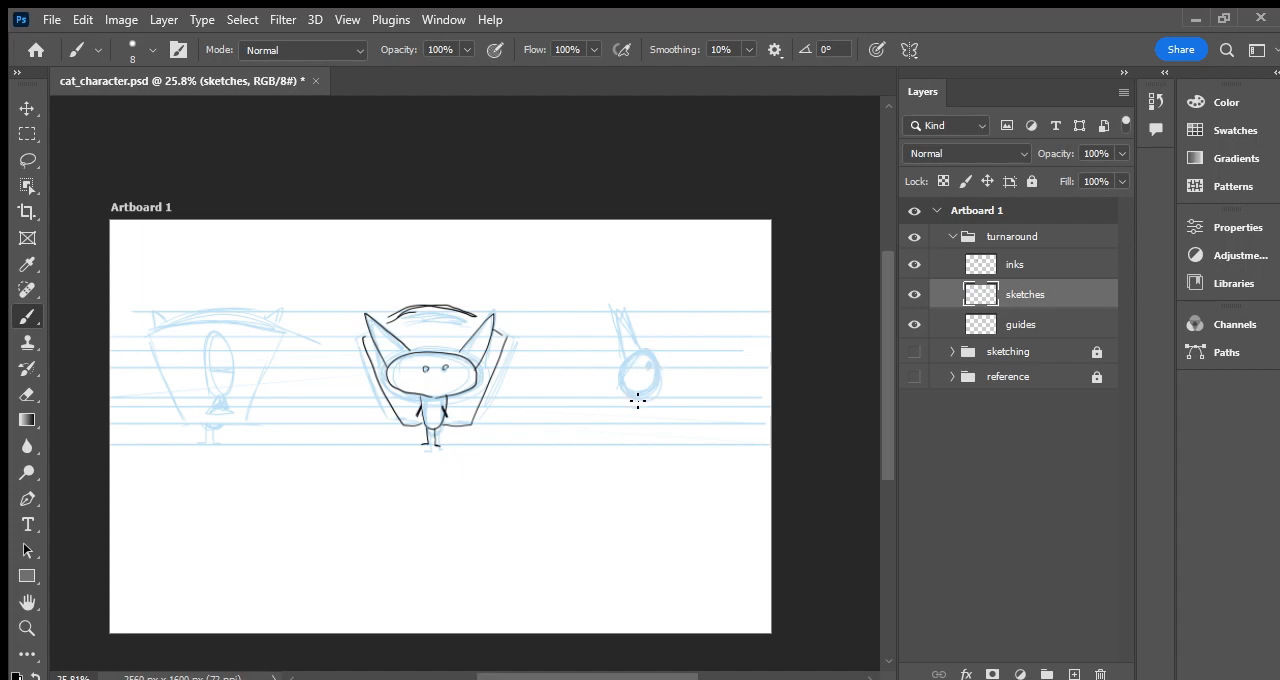
pyautogui.moveTo(636, 416)
pyautogui.mouseDown()
pyautogui.moveTo(620, 400)
pyautogui.moveTo(634, 405)
pyautogui.mouseUp()
pyautogui.moveTo(623, 426); pyautogui.dragTo(612, 441)
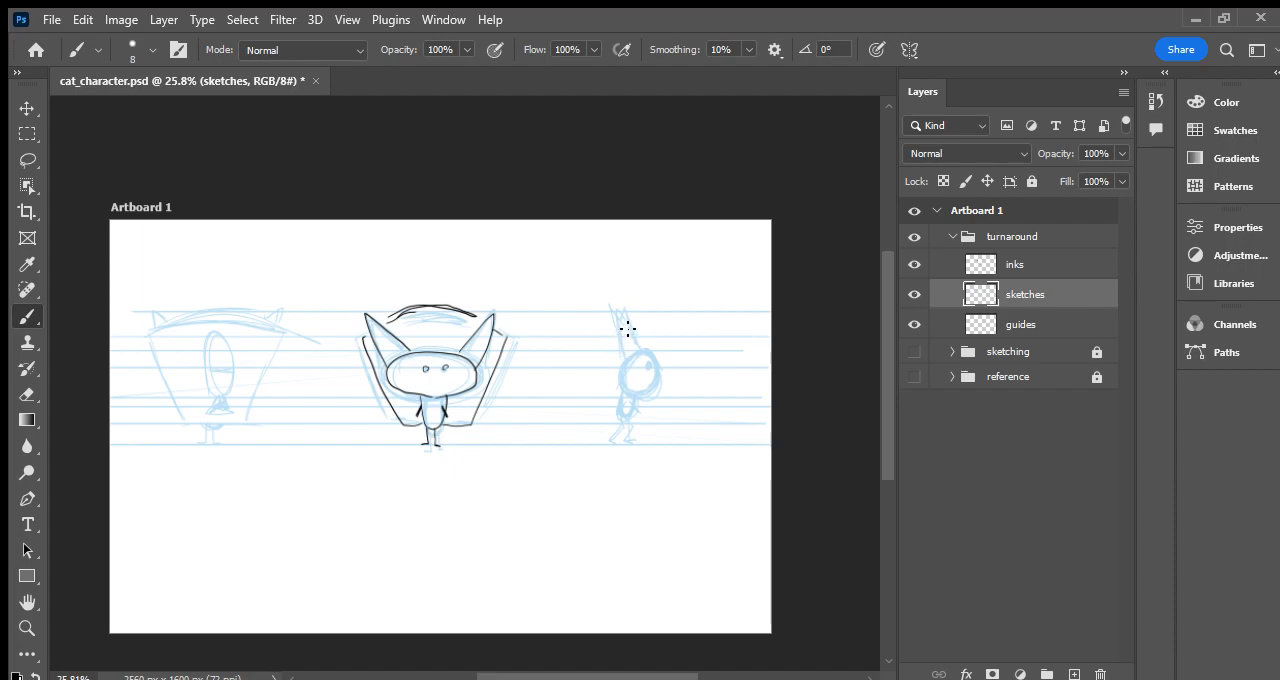
# - Sketch the slanted backpack behind the side-view cat and rework its head and ears in light blue
pyautogui.moveTo(622, 348)
pyautogui.mouseDown()
pyautogui.moveTo(592, 414)
pyautogui.moveTo(619, 362)
pyautogui.moveTo(607, 382)
pyautogui.moveTo(613, 412)
pyautogui.mouseUp()
pyautogui.moveTo(605, 331); pyautogui.dragTo(590, 408)
pyautogui.moveTo(597, 352); pyautogui.dragTo(586, 405)
pyautogui.moveTo(606, 332)
pyautogui.mouseDown()
pyautogui.moveTo(593, 375)
pyautogui.moveTo(598, 342)
pyautogui.moveTo(584, 408)
pyautogui.mouseUp()
pyautogui.moveTo(611, 336); pyautogui.dragTo(600, 410)
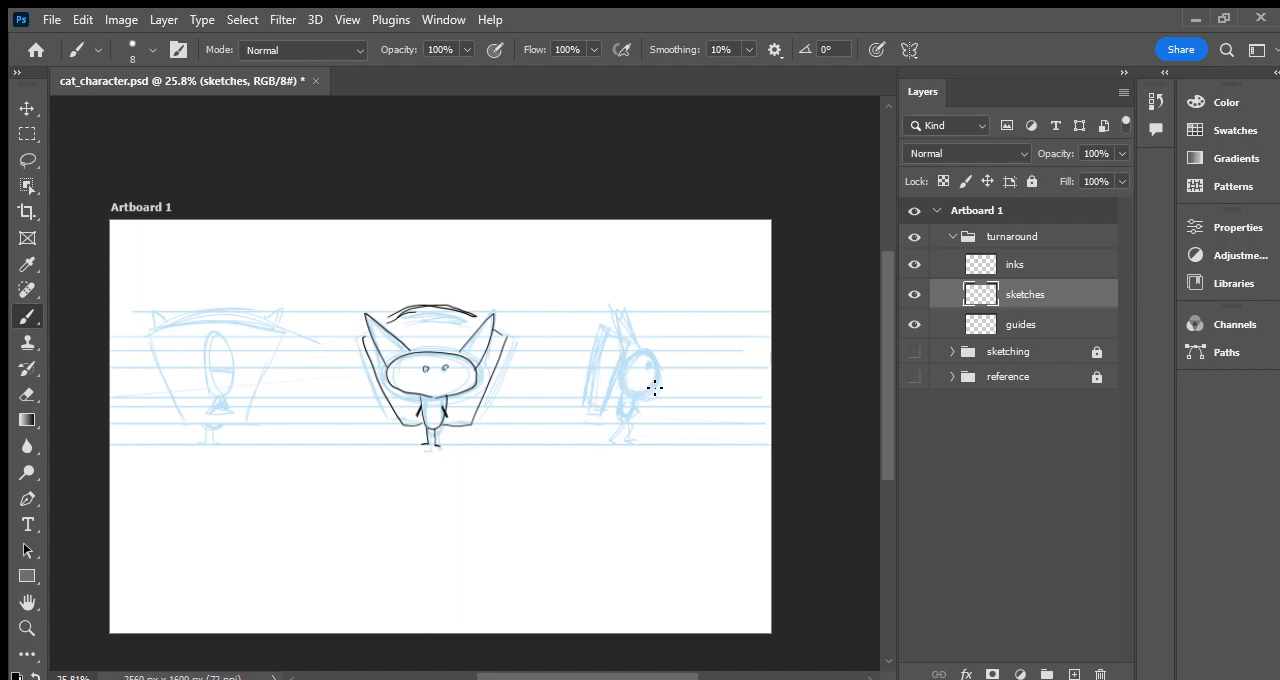
pyautogui.moveTo(663, 353); pyautogui.dragTo(652, 352)
pyautogui.moveTo(640, 333); pyautogui.dragTo(645, 350)
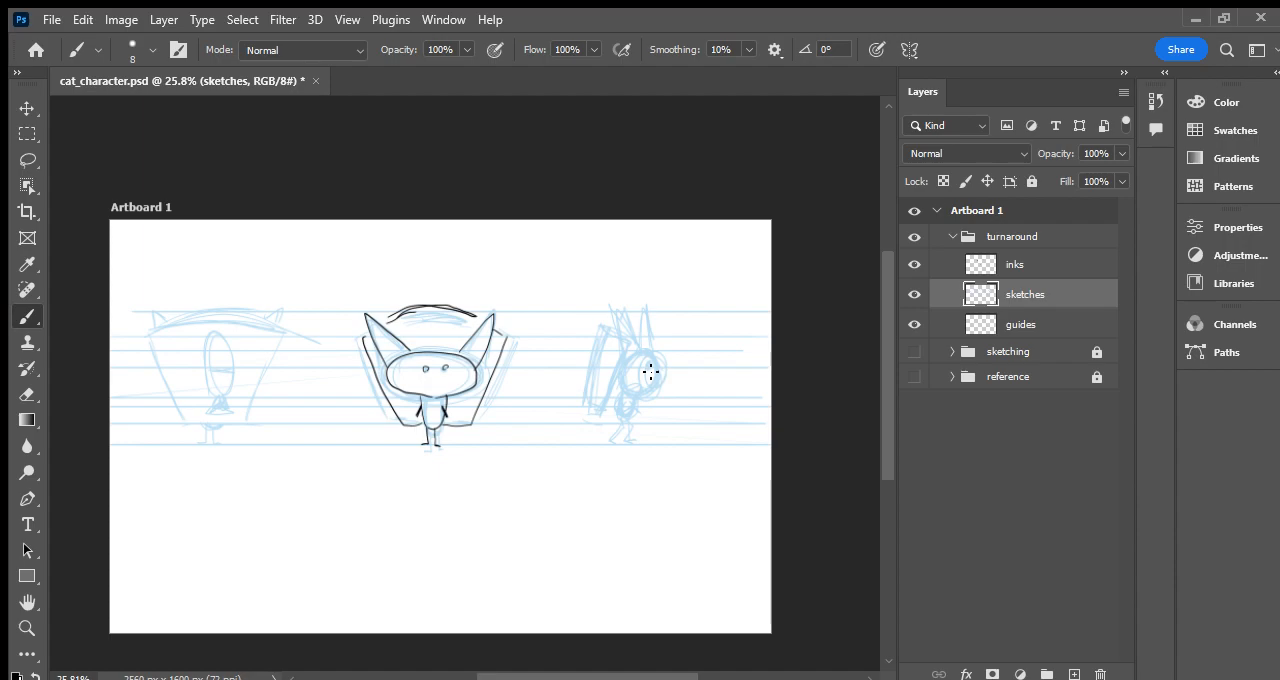
# - Ink the back view in black on the inks layer, including the backpack, ear tips, tank, nozzle and legs
pyautogui.click(1041, 268)
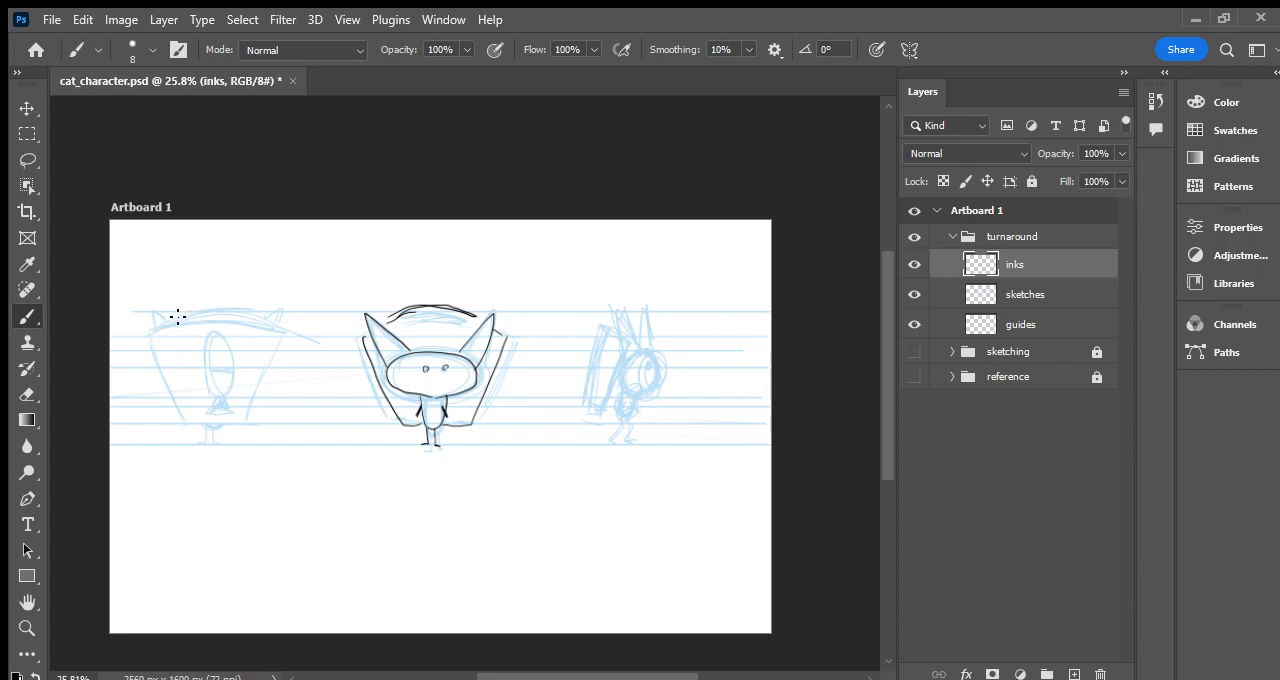
pyautogui.moveTo(152, 331); pyautogui.dragTo(278, 327)
pyautogui.moveTo(158, 330)
pyautogui.mouseDown()
pyautogui.moveTo(230, 312)
pyautogui.moveTo(276, 323)
pyautogui.moveTo(287, 333)
pyautogui.moveTo(264, 416)
pyautogui.mouseUp()
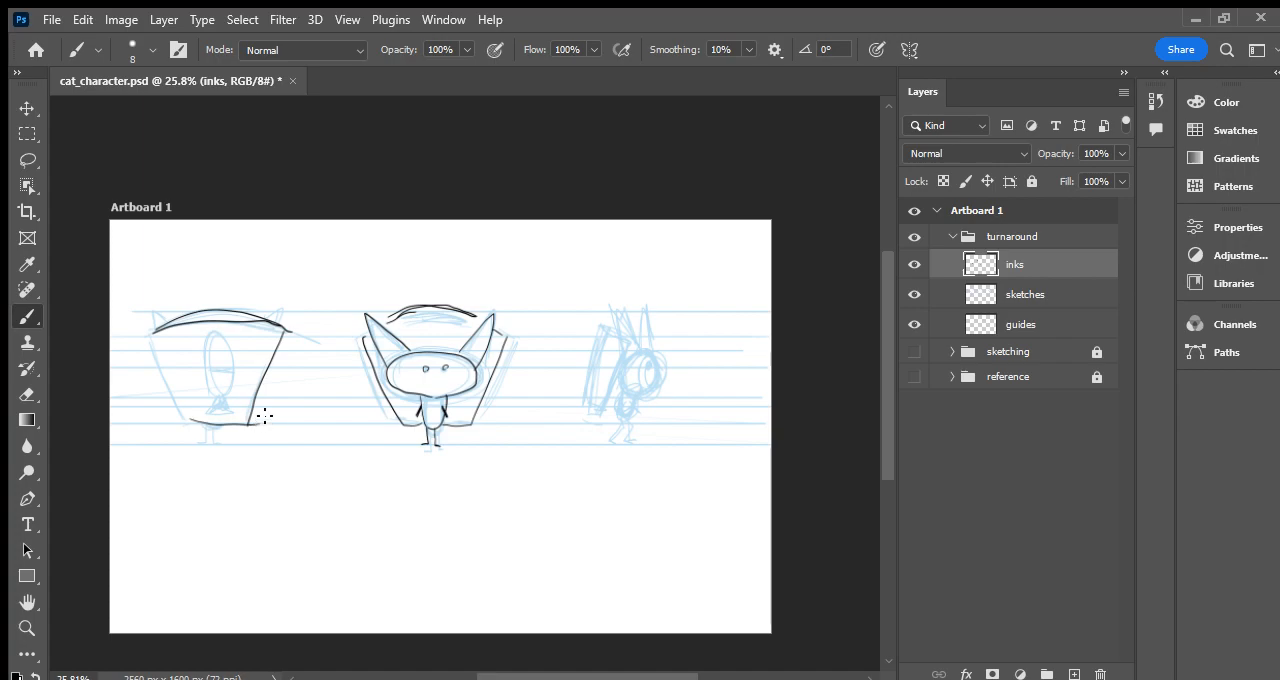
pyautogui.moveTo(155, 333)
pyautogui.mouseDown()
pyautogui.moveTo(190, 415)
pyautogui.moveTo(154, 304)
pyautogui.moveTo(172, 322)
pyautogui.mouseUp()
pyautogui.moveTo(268, 318); pyautogui.dragTo(284, 310)
pyautogui.moveTo(205, 387)
pyautogui.mouseDown()
pyautogui.moveTo(232, 390)
pyautogui.moveTo(216, 336)
pyautogui.moveTo(205, 390)
pyautogui.moveTo(236, 368)
pyautogui.moveTo(228, 407)
pyautogui.moveTo(217, 396)
pyautogui.moveTo(229, 405)
pyautogui.moveTo(223, 444)
pyautogui.mouseUp()
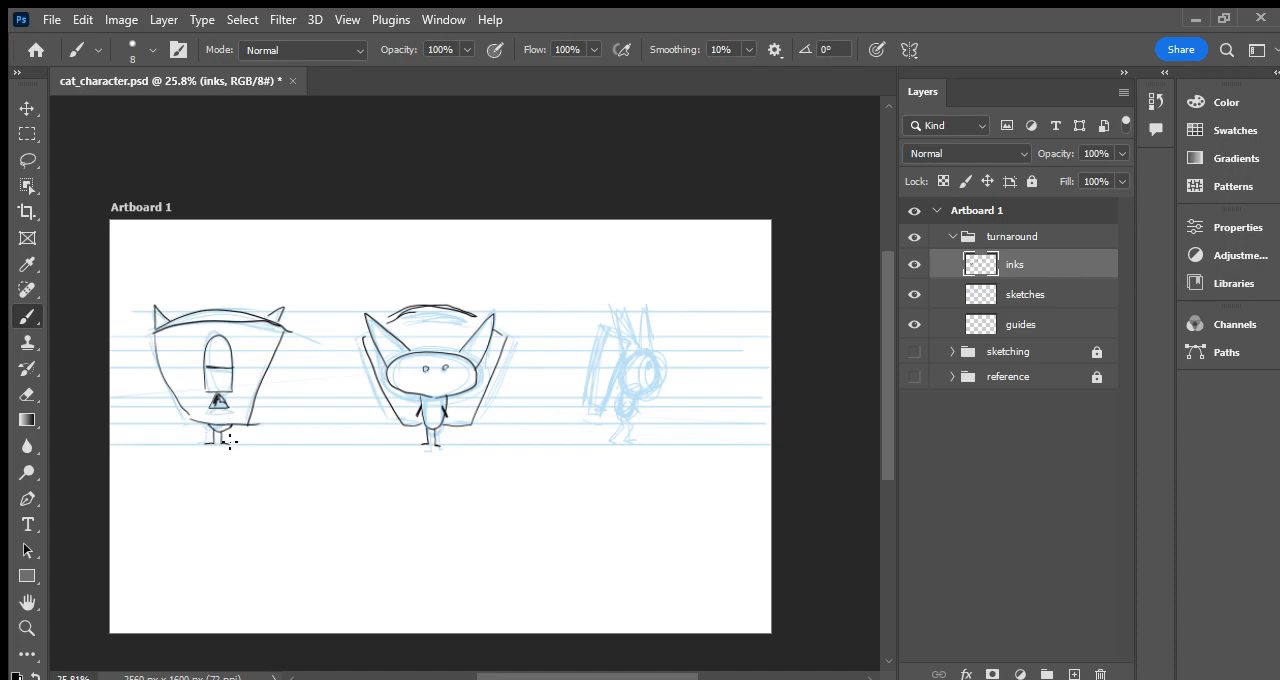
# - Ink the side-view backpack with its tank and nozzle in black
pyautogui.moveTo(606, 328)
pyautogui.mouseDown()
pyautogui.moveTo(631, 345)
pyautogui.moveTo(605, 410)
pyautogui.moveTo(590, 403)
pyautogui.moveTo(599, 334)
pyautogui.mouseUp()
pyautogui.moveTo(590, 385)
pyautogui.mouseDown()
pyautogui.moveTo(584, 348)
pyautogui.moveTo(594, 374)
pyautogui.moveTo(576, 395)
pyautogui.moveTo(581, 367)
pyautogui.moveTo(631, 341)
pyautogui.moveTo(661, 374)
pyautogui.moveTo(628, 385)
pyautogui.moveTo(651, 356)
pyautogui.moveTo(650, 367)
pyautogui.moveTo(634, 351)
pyautogui.moveTo(634, 317)
pyautogui.moveTo(643, 332)
pyautogui.moveTo(645, 316)
pyautogui.moveTo(636, 389)
pyautogui.mouseUp()
# - Try inking the side-view cat's head, ears and body in black and undo those strokes
pyautogui.moveTo(626, 388)
pyautogui.mouseDown()
pyautogui.moveTo(612, 421)
pyautogui.moveTo(634, 397)
pyautogui.moveTo(610, 417)
pyautogui.moveTo(625, 383)
pyautogui.moveTo(610, 417)
pyautogui.moveTo(633, 396)
pyautogui.mouseUp()
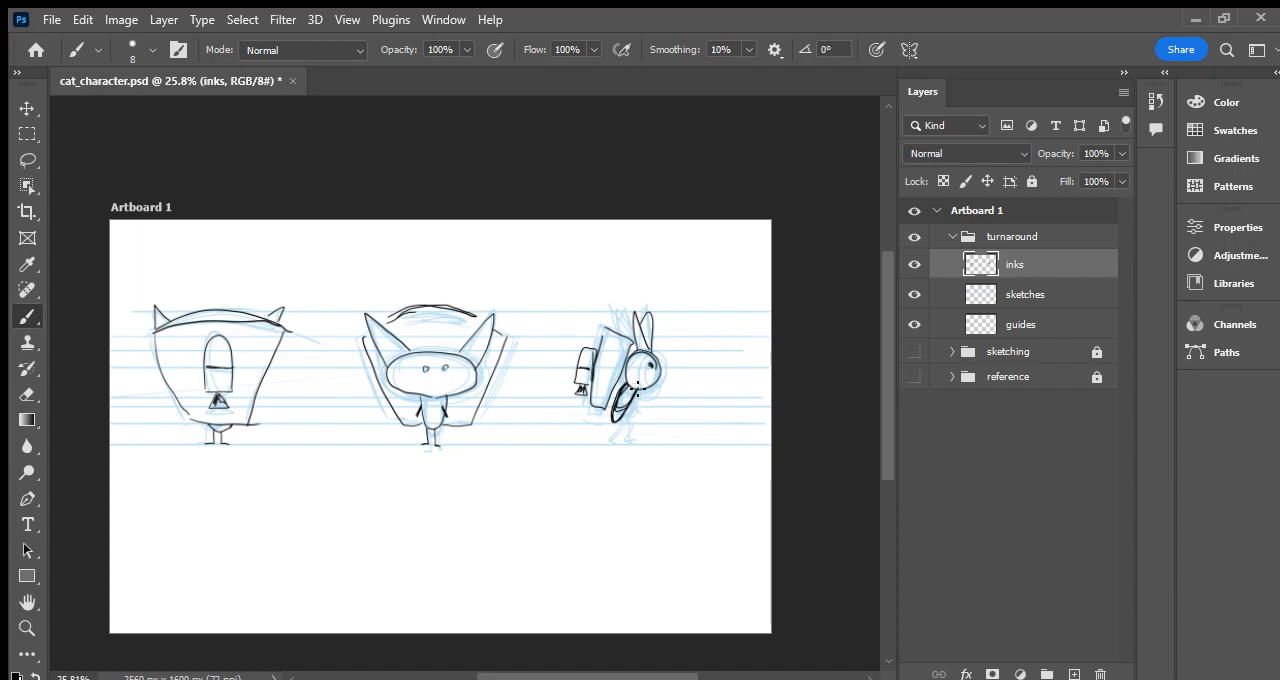
pyautogui.hotkey('ctrl', 'z')
pyautogui.hotkey('ctrl', 'z')
pyautogui.moveTo(619, 388)
pyautogui.mouseDown()
pyautogui.moveTo(614, 423)
pyautogui.moveTo(637, 384)
pyautogui.mouseUp()
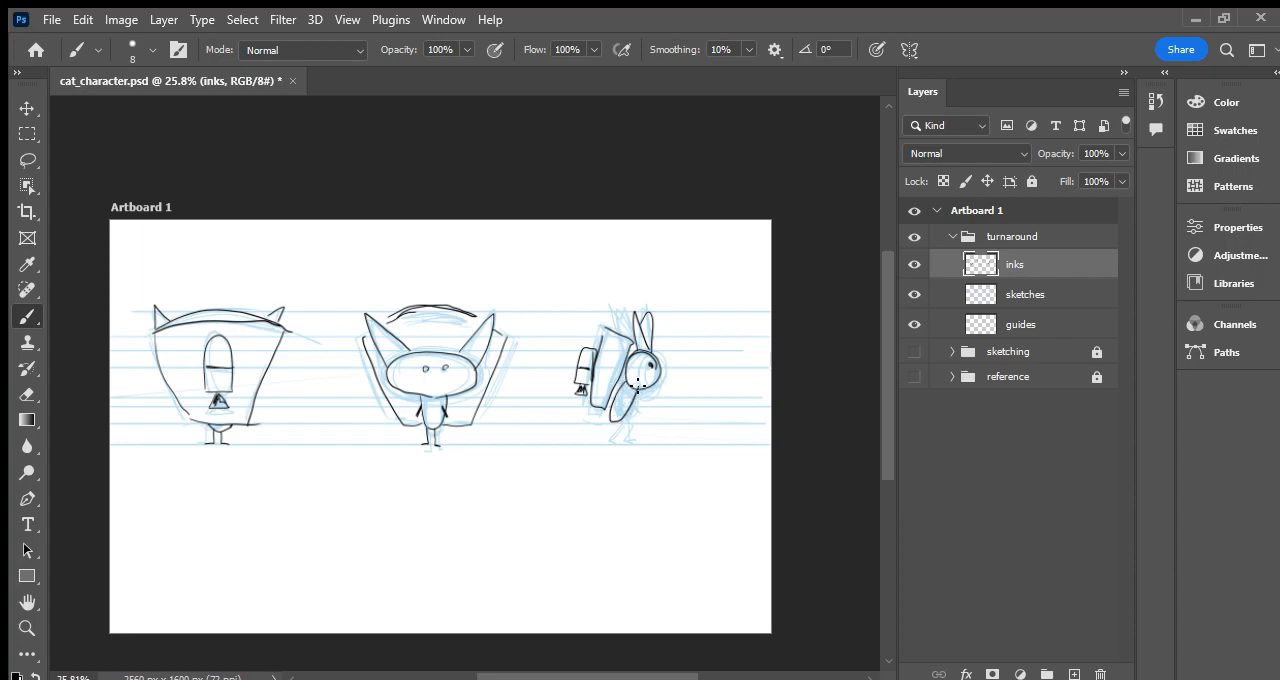
pyautogui.hotkey('ctrl', 'z')
pyautogui.hotkey('ctrl', 'z')
pyautogui.hotkey('ctrl', 'z')
pyautogui.hotkey('ctrl', 'z')
pyautogui.hotkey('ctrl', 'z')
pyautogui.hotkey('ctrl', 'z')
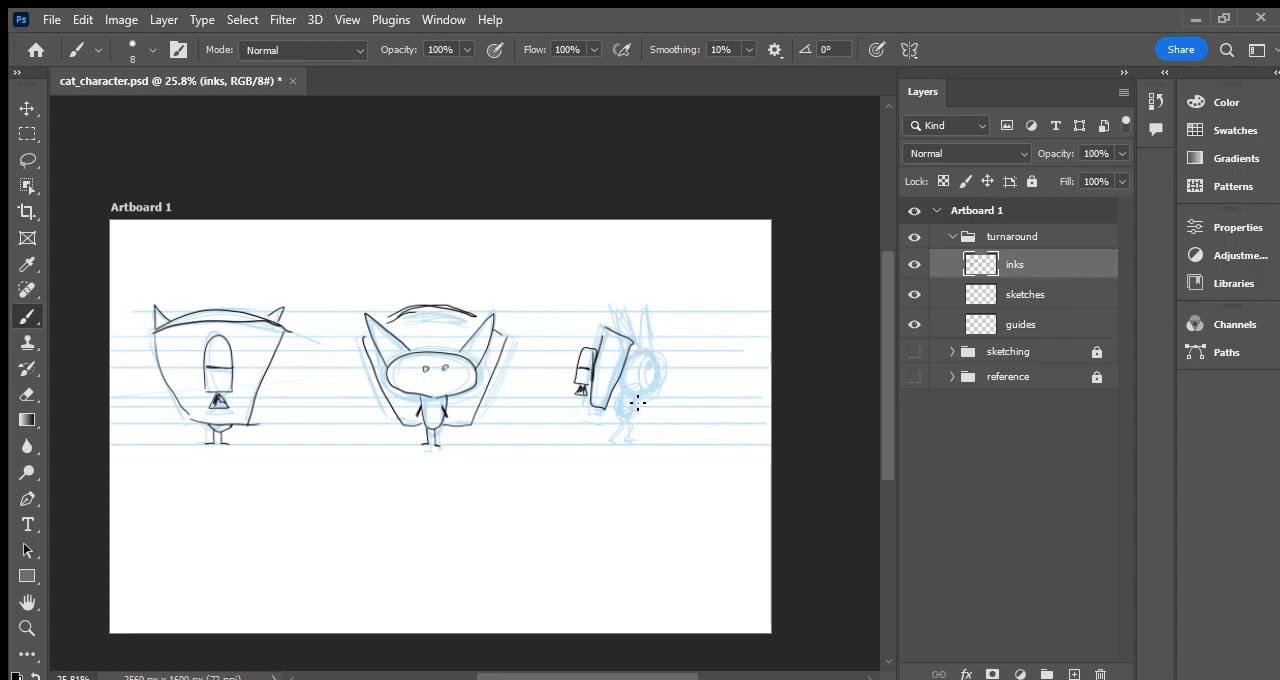
# - Ink the side-view cat's head, eye, ears, body and legs in black and save the document
pyautogui.moveTo(640, 362)
pyautogui.mouseDown()
pyautogui.moveTo(648, 395)
pyautogui.moveTo(640, 315)
pyautogui.moveTo(648, 355)
pyautogui.moveTo(653, 314)
pyautogui.moveTo(653, 350)
pyautogui.mouseUp()
pyautogui.moveTo(627, 383)
pyautogui.mouseDown()
pyautogui.moveTo(610, 417)
pyautogui.moveTo(641, 385)
pyautogui.moveTo(619, 425)
pyautogui.moveTo(617, 412)
pyautogui.moveTo(614, 443)
pyautogui.mouseUp()
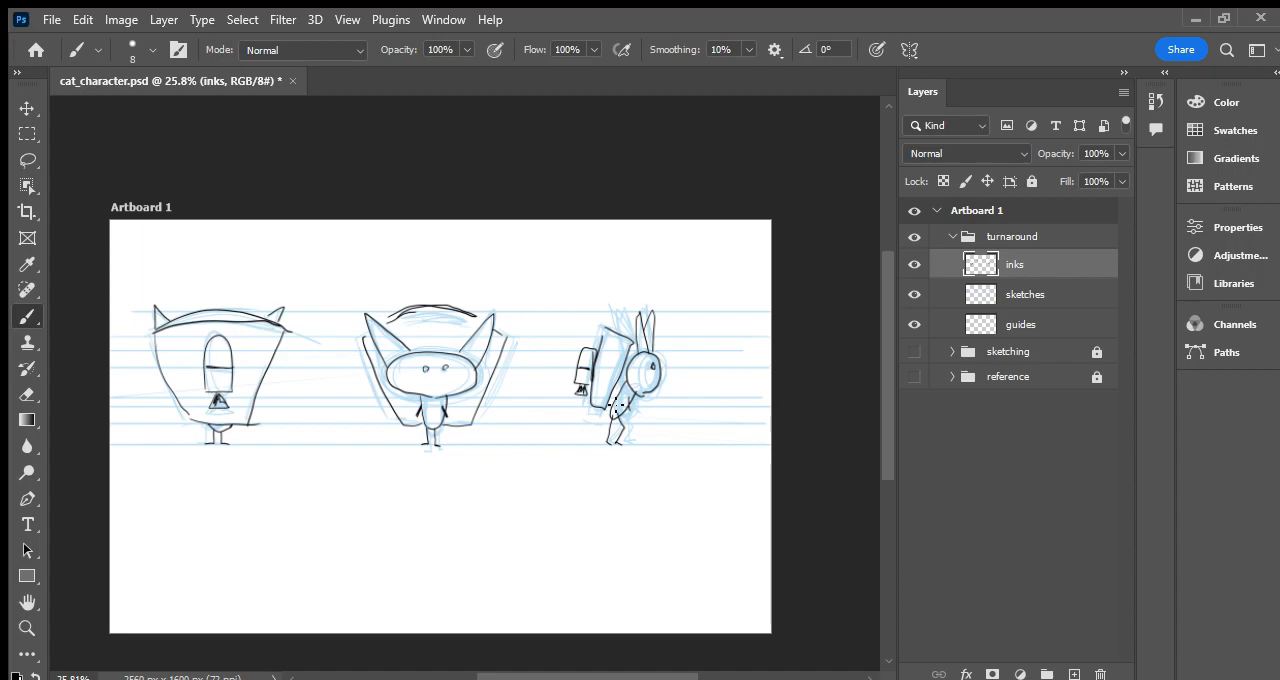
pyautogui.hotkey('ctrl', 's')
# - Collapse the turnaround group and switch the artboard to showing only the reference group
pyautogui.click(952, 237)
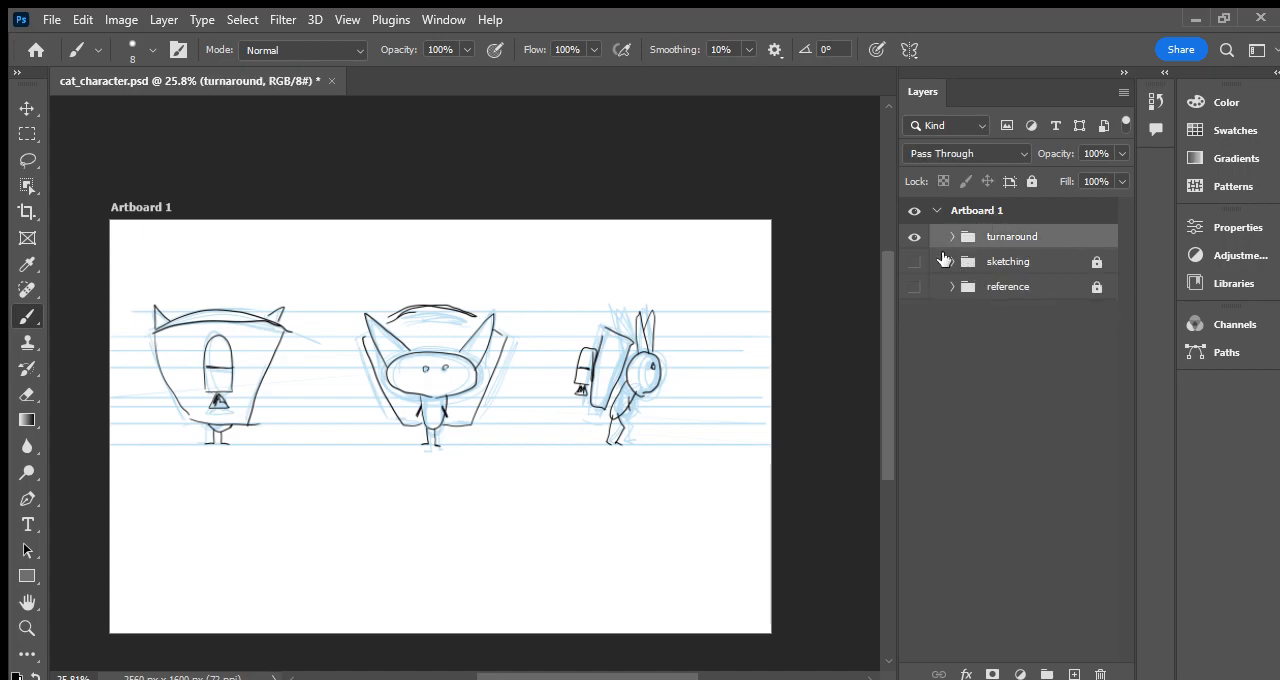
pyautogui.click(914, 262)
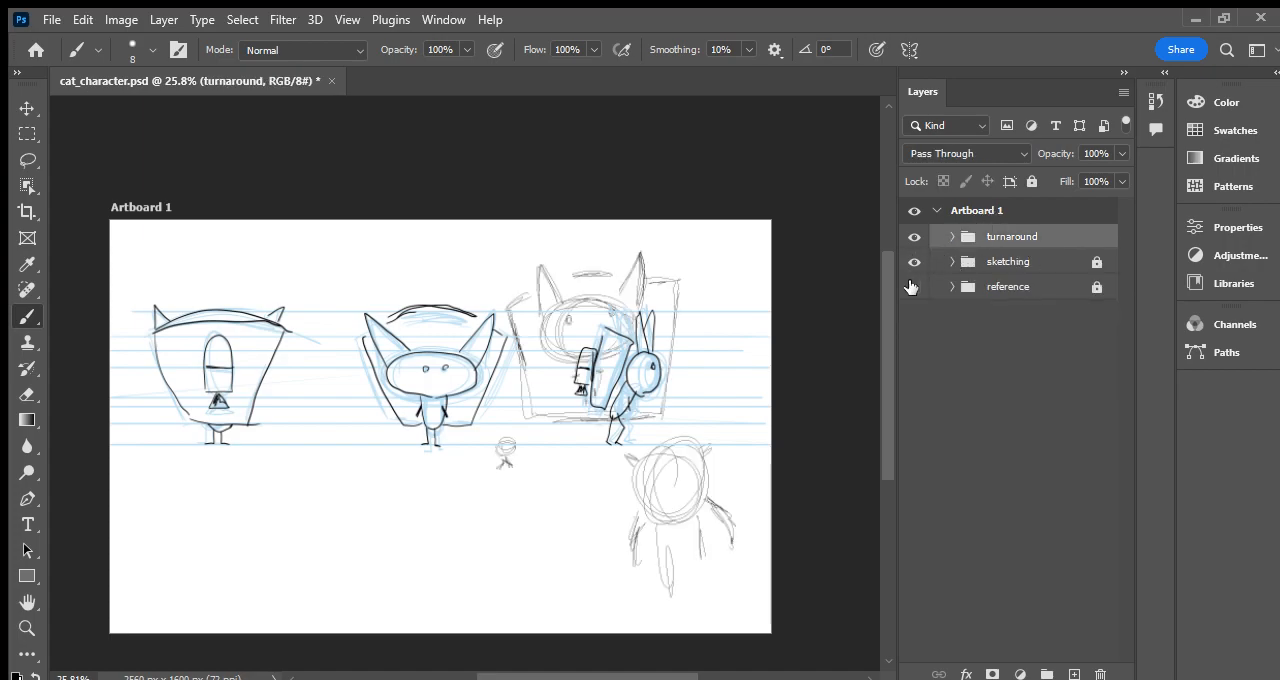
pyautogui.click(914, 287)
pyautogui.click(914, 262)
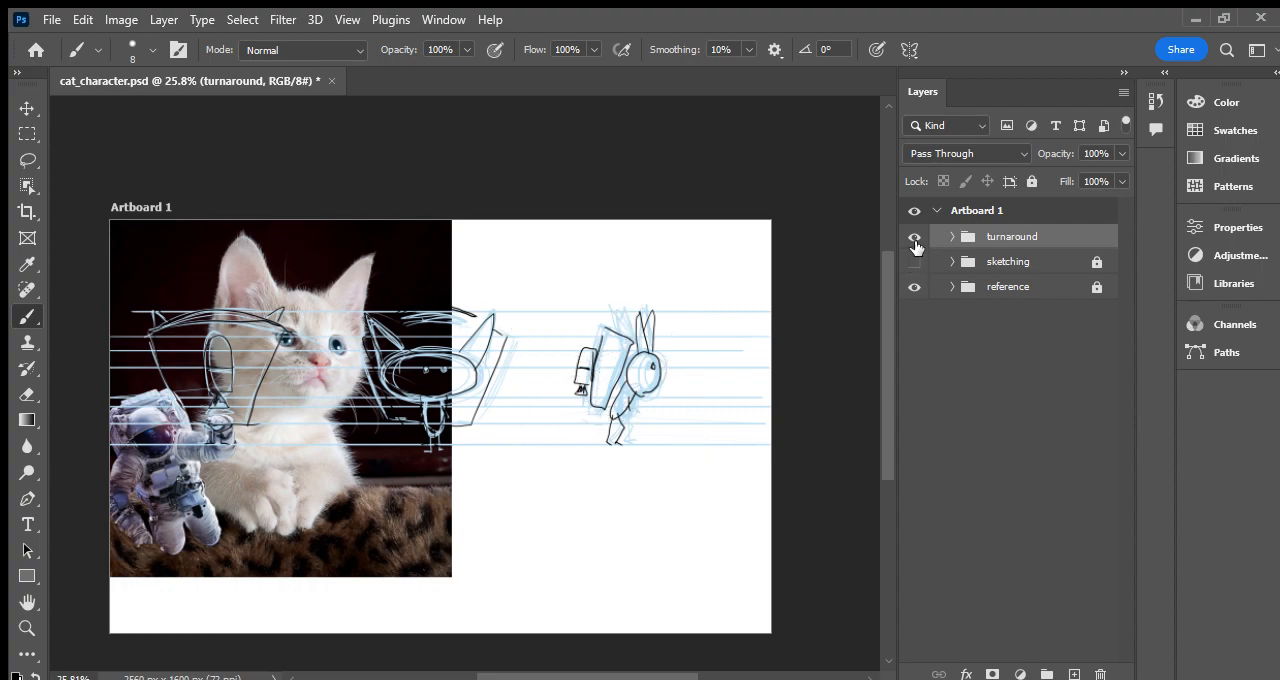
pyautogui.click(914, 237)
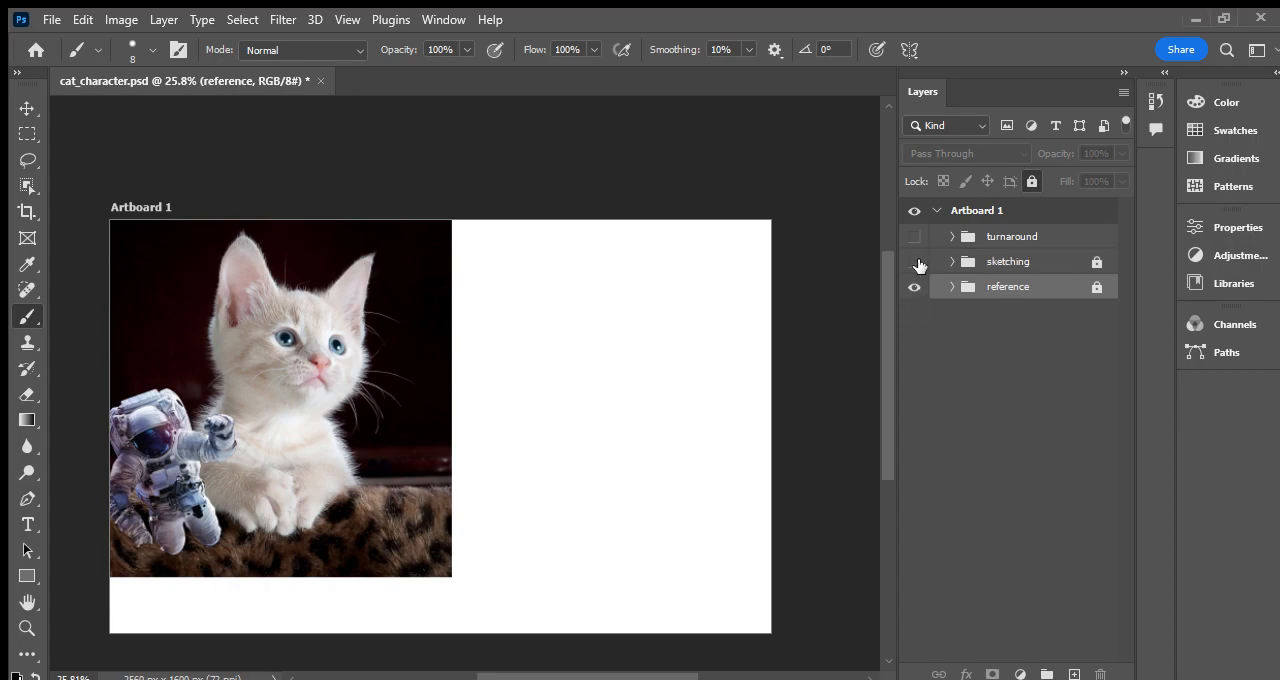
# - Compare the sketching, reference and turnaround groups by toggling their visibility, ending with only the reference group shown
pyautogui.click(915, 262)
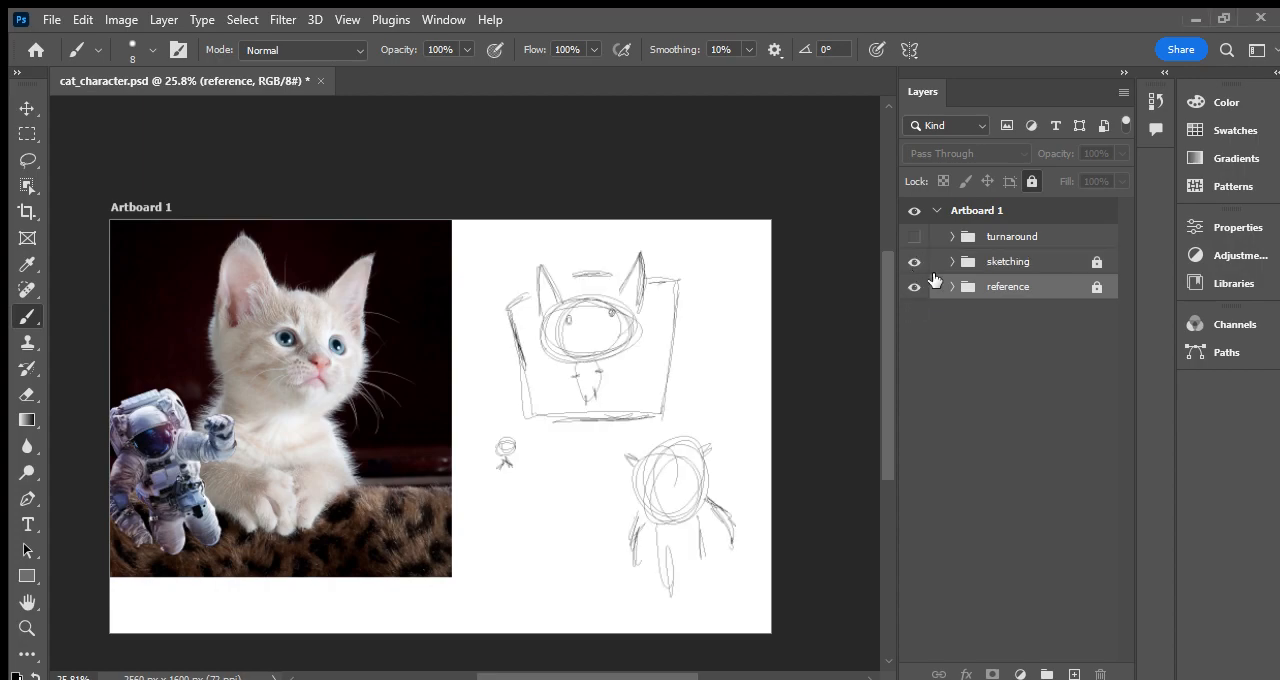
pyautogui.click(913, 264)
pyautogui.click(913, 264)
pyautogui.click(913, 285)
pyautogui.click(913, 261)
pyautogui.click(913, 237)
pyautogui.click(913, 237)
pyautogui.click(913, 287)
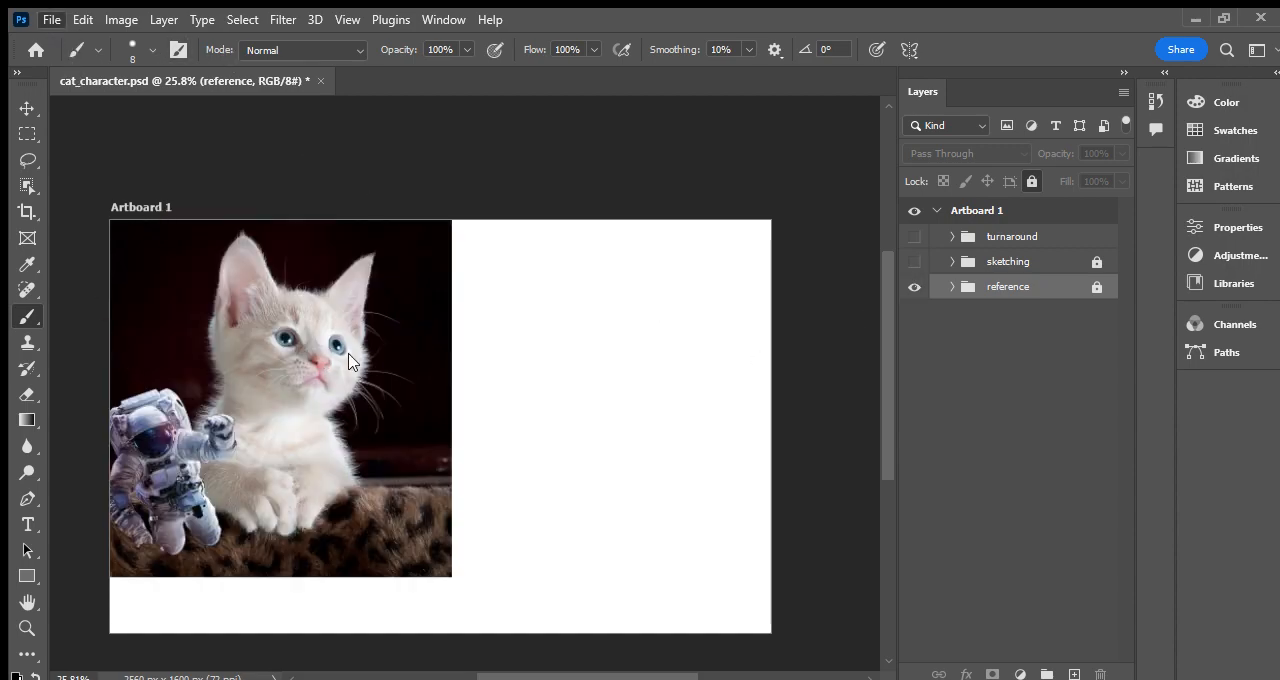
# - Save the document, hide the reference group and show the sketching group
pyautogui.click(407, 368)
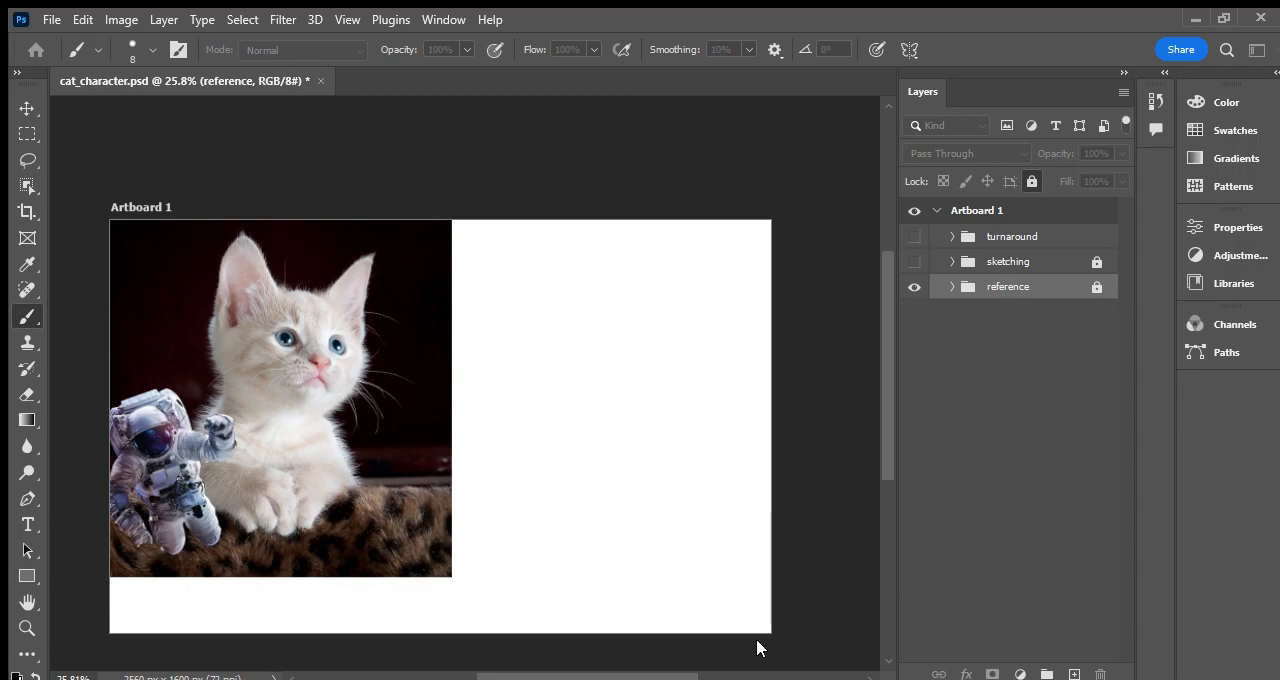
pyautogui.hotkey('ctrl', 's')
pyautogui.click(914, 287)
pyautogui.click(914, 261)
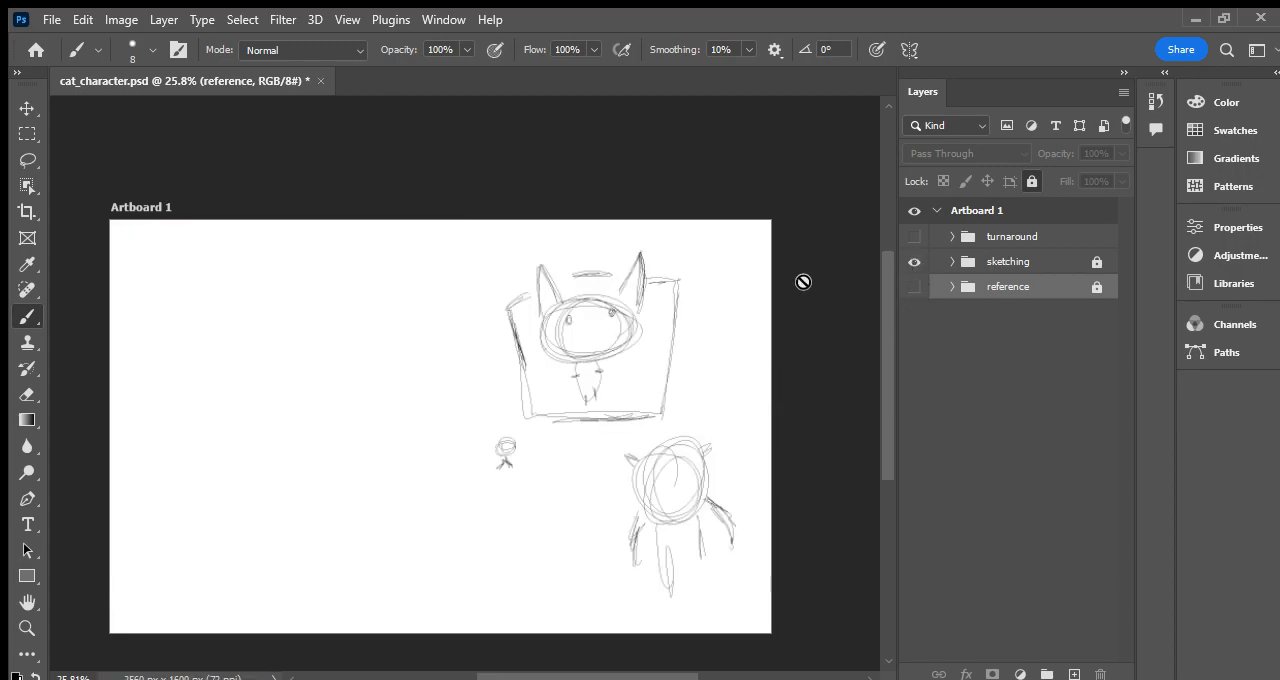
# - Save the document, export the artboard showing only the sketching group, and save the document again
pyautogui.hotkey('ctrl', 's')
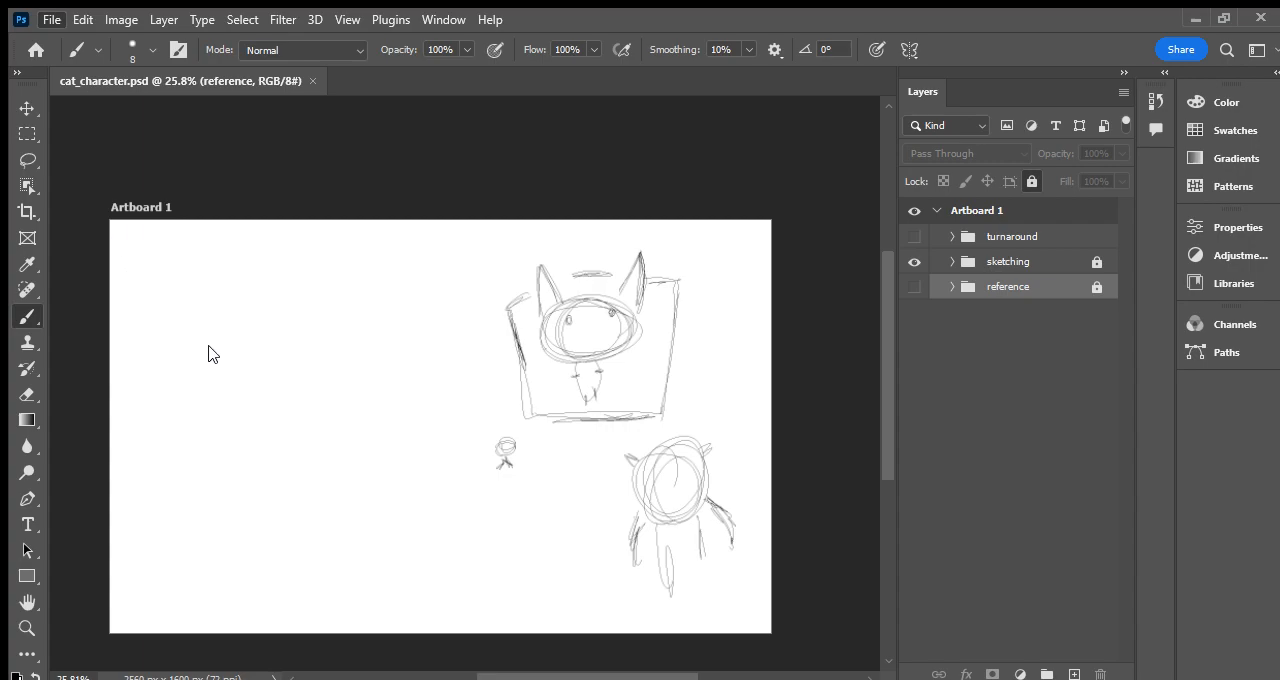
pyautogui.click(390, 372)
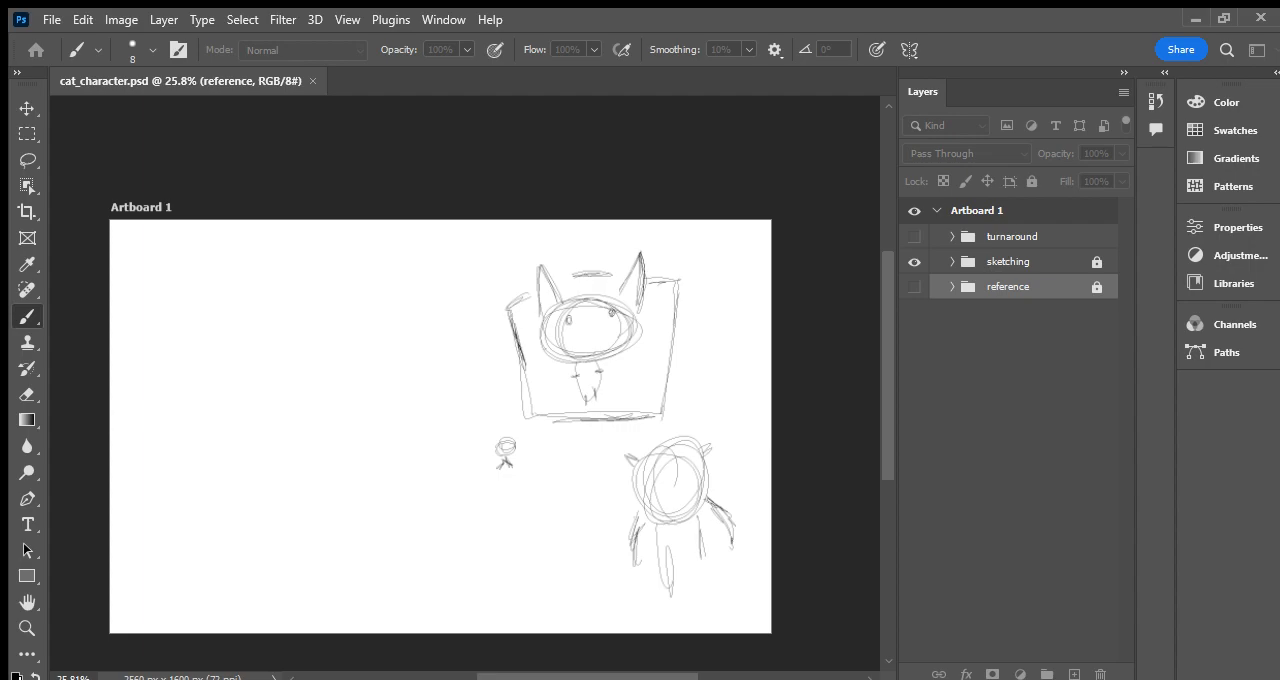
pyautogui.hotkey('ctrl', 's')
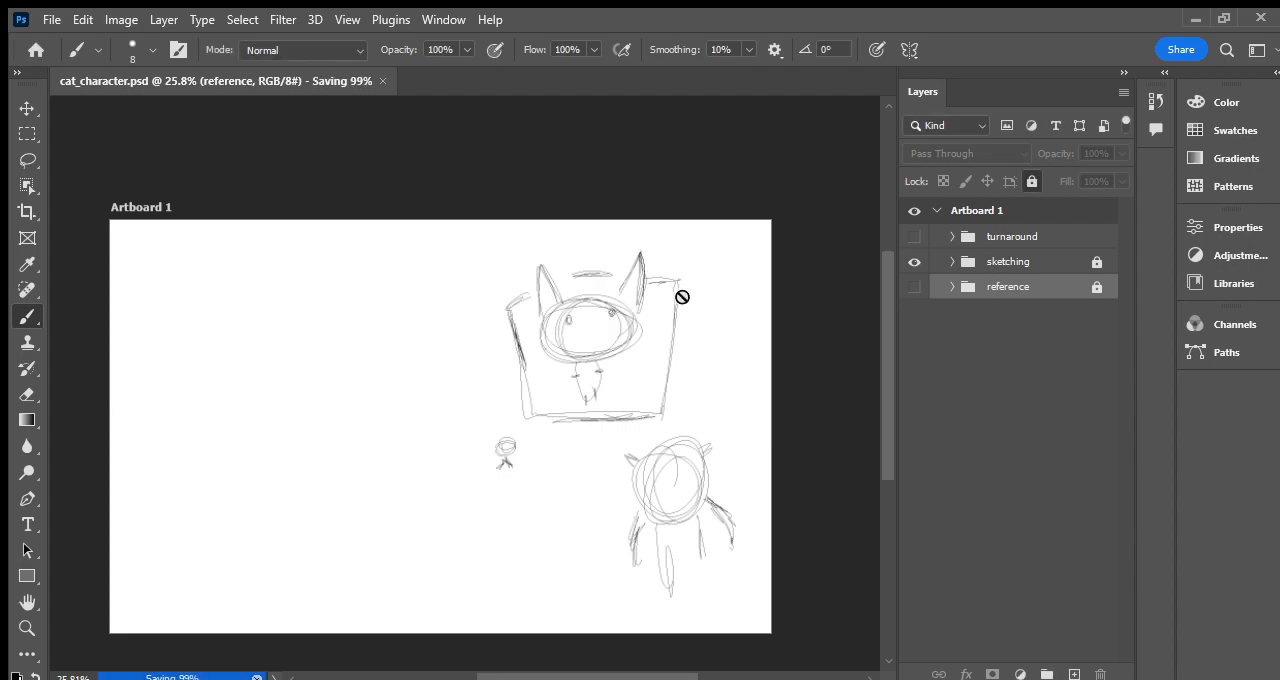
# - Hide the sketching group, show the turnaround group and save the document
pyautogui.click(914, 261)
pyautogui.click(914, 236)
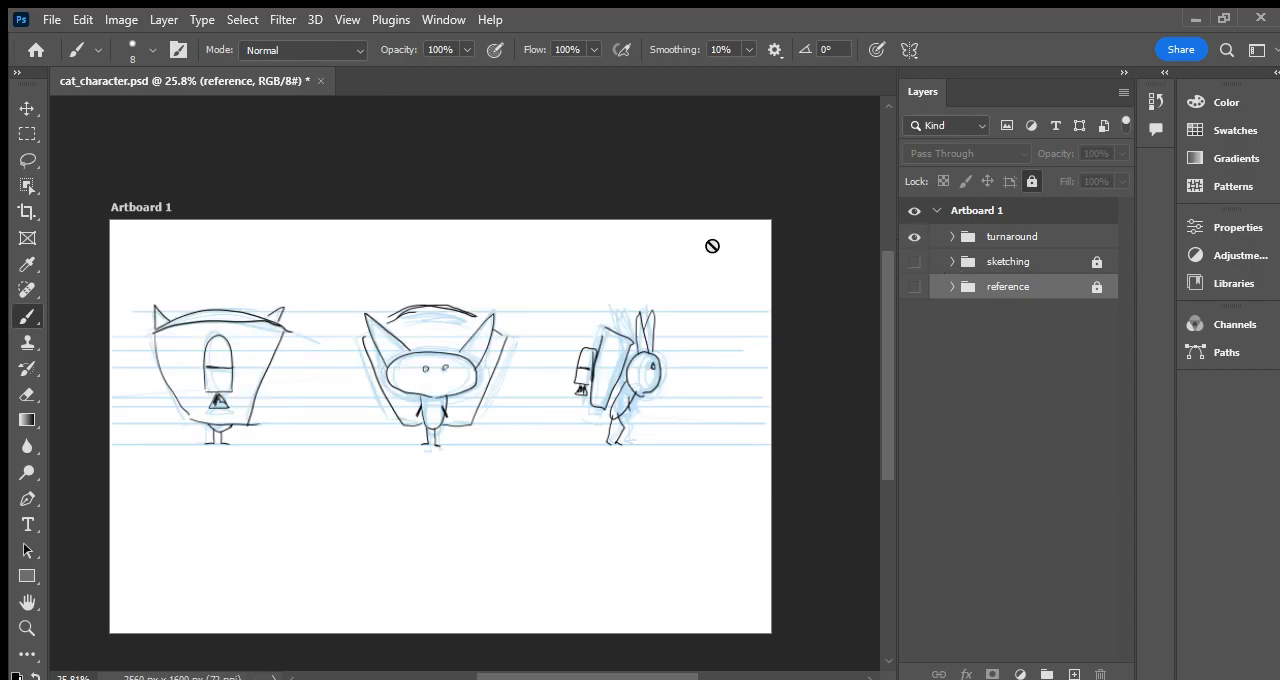
pyautogui.hotkey('ctrl', 's')
# - Export the artboard showing only the turnaround group and save the document
pyautogui.click(50, 21)
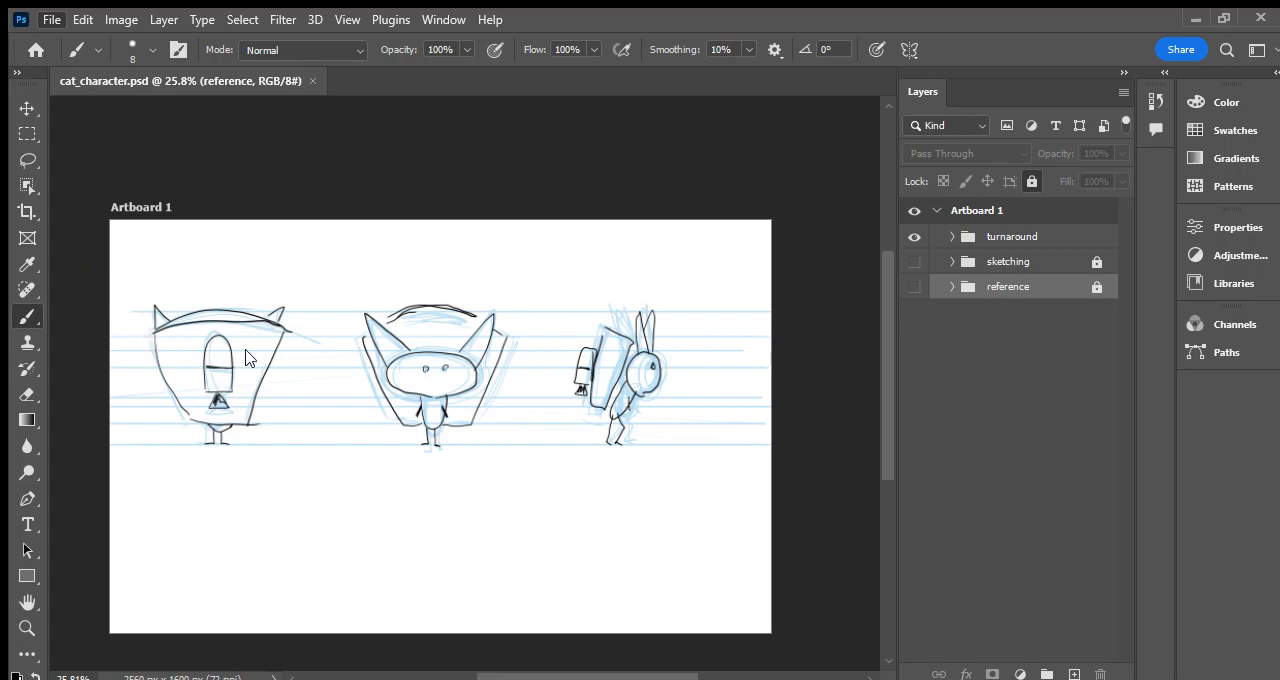
pyautogui.click(364, 367)
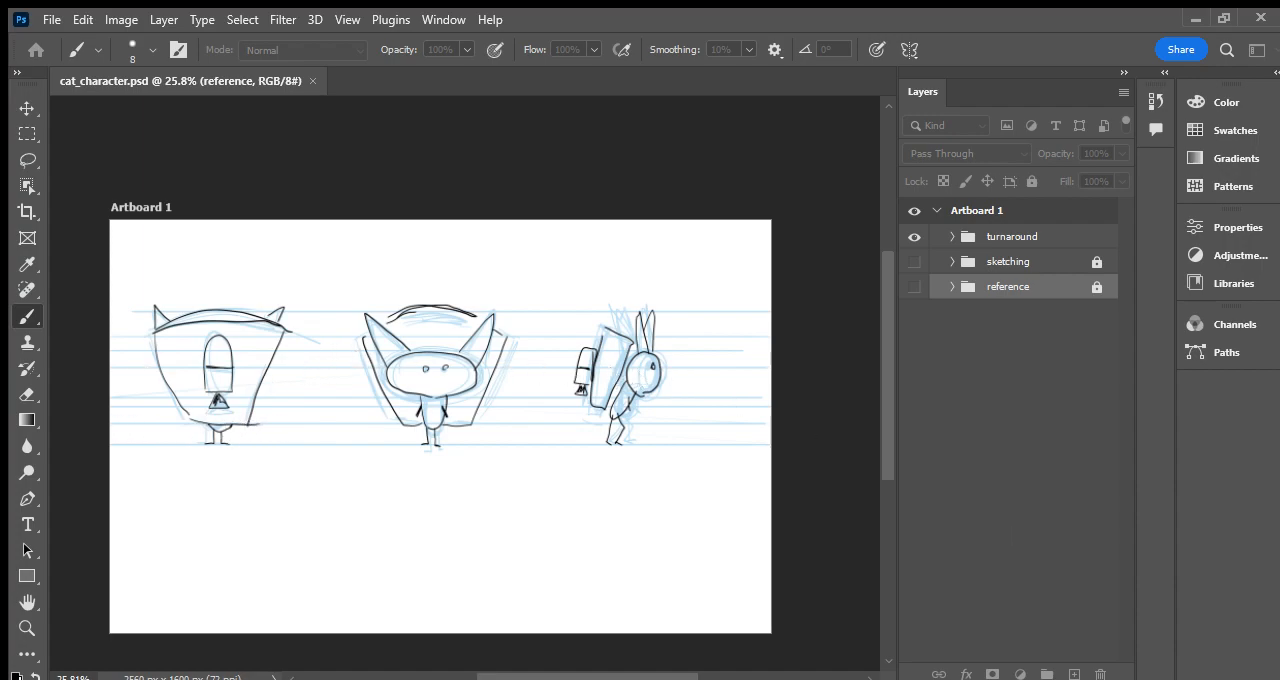
pyautogui.click(134, 361)
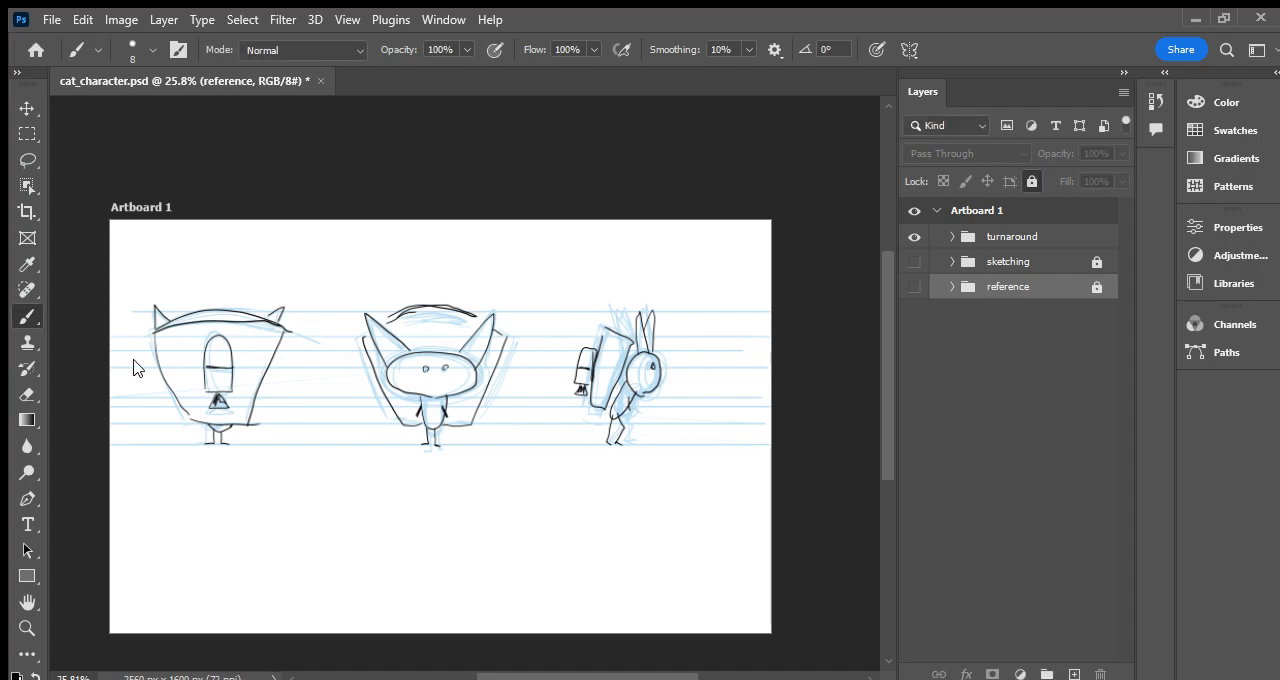
pyautogui.hotkey('ctrl', 's')
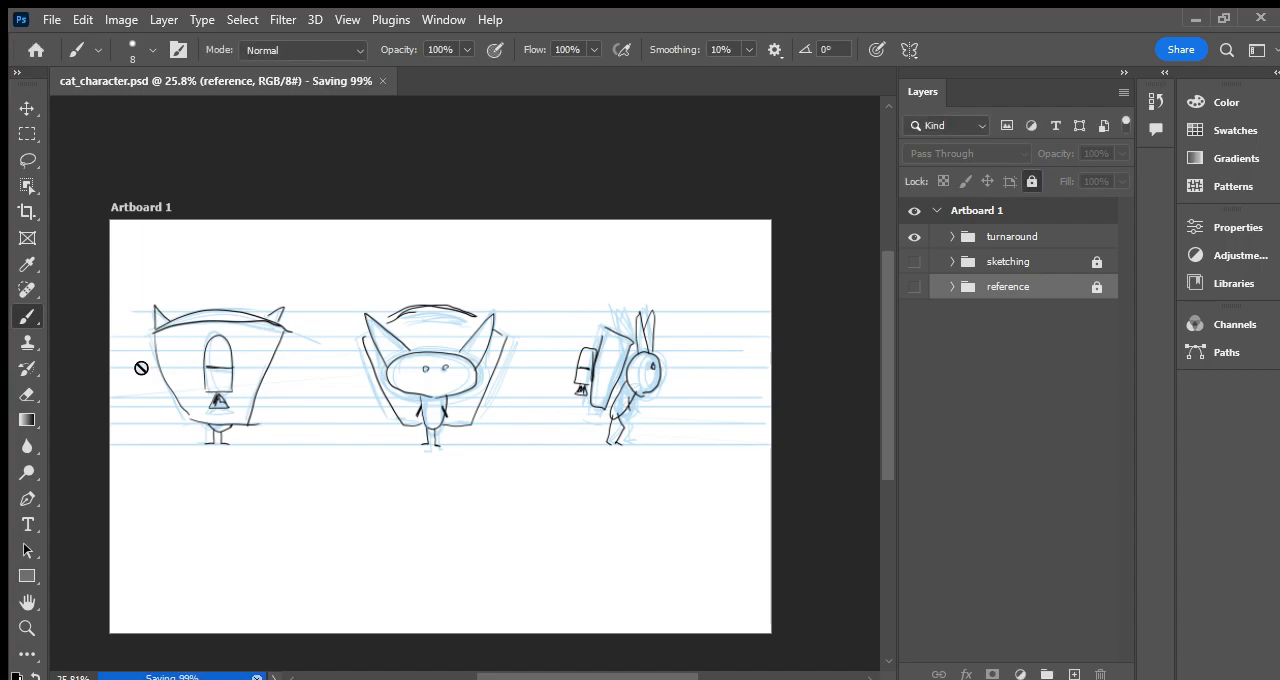